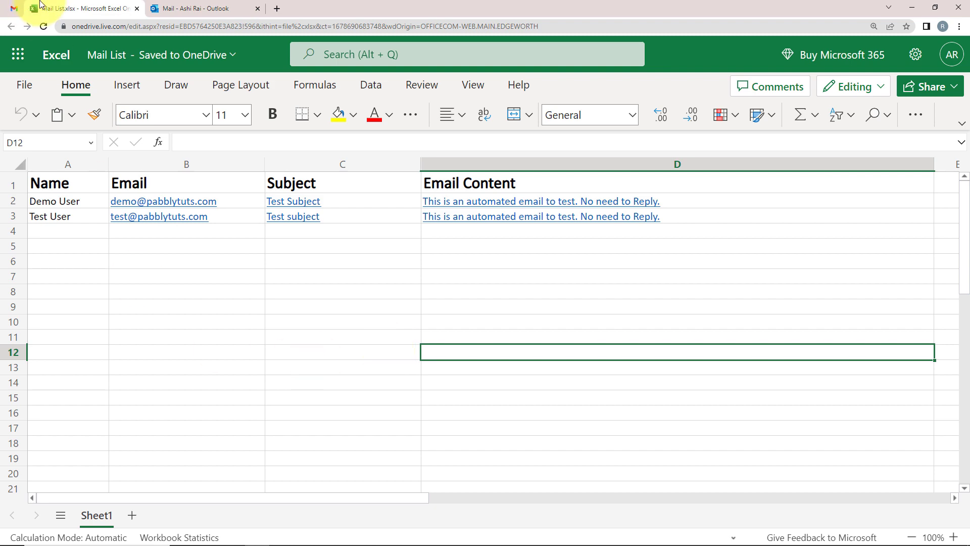
- Glance at the Outlook mailbox, then return to the Mail List workbook in Excel
click(169, 6)
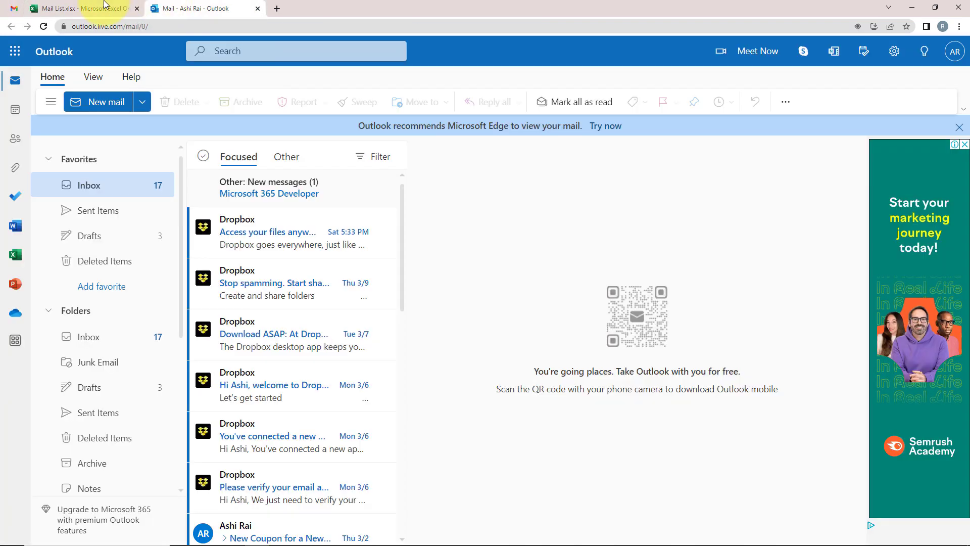
click(104, 4)
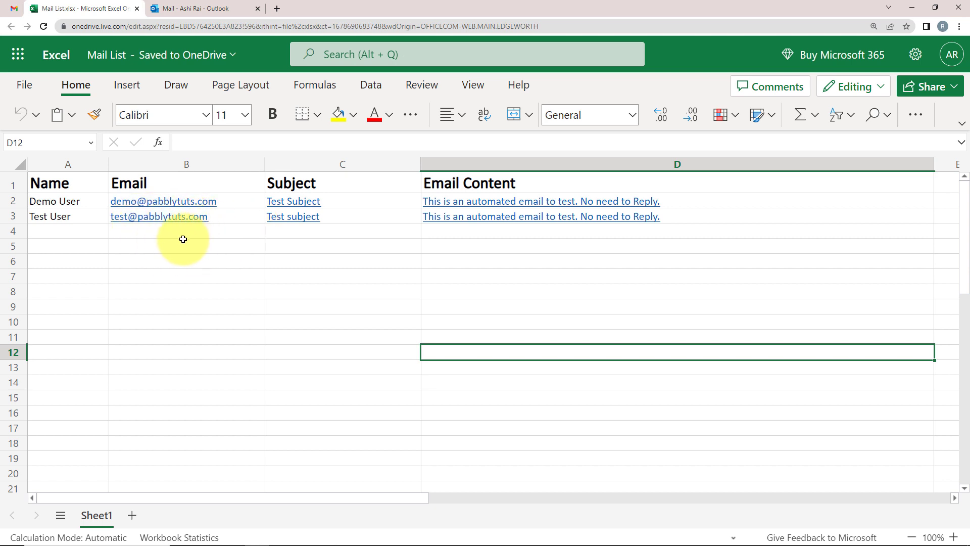
click(277, 9)
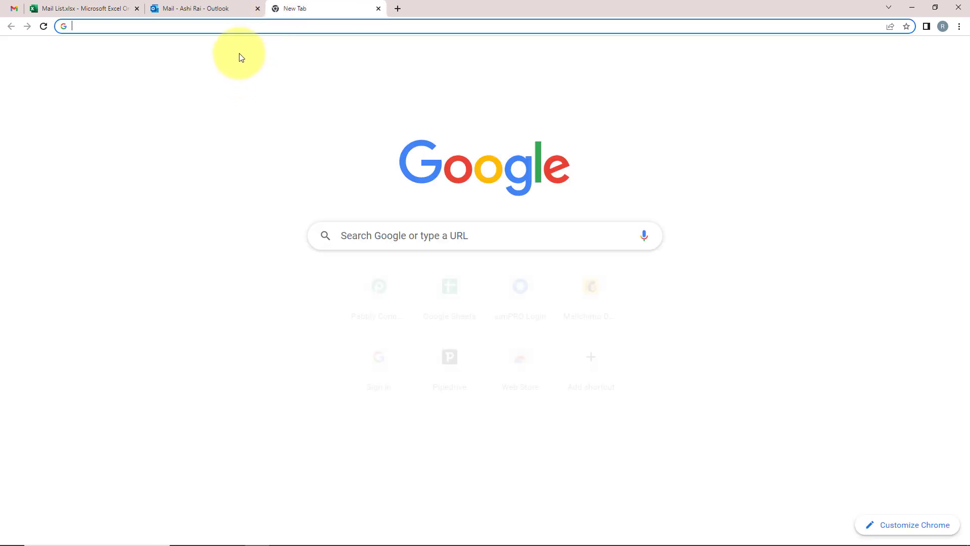
click(227, 22)
text(www)
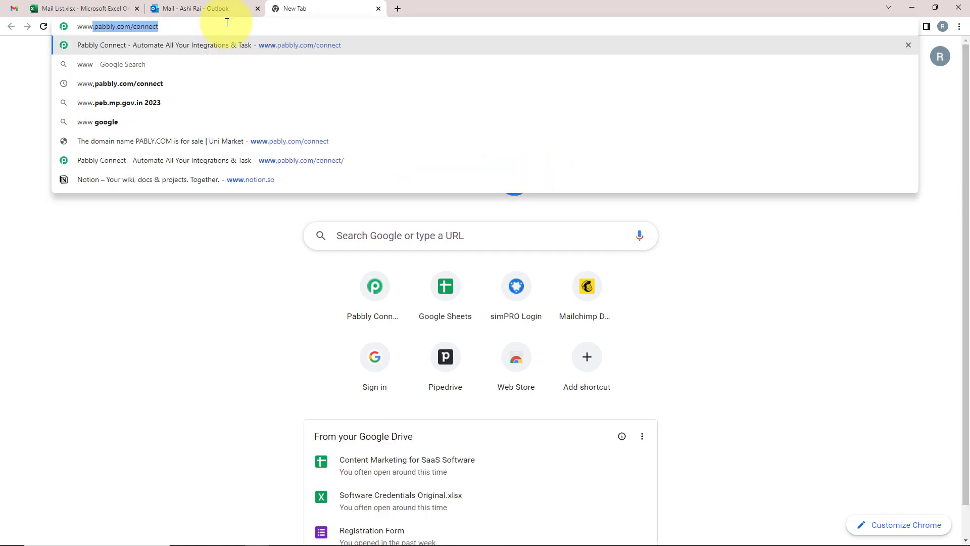
text(.pabbly.)
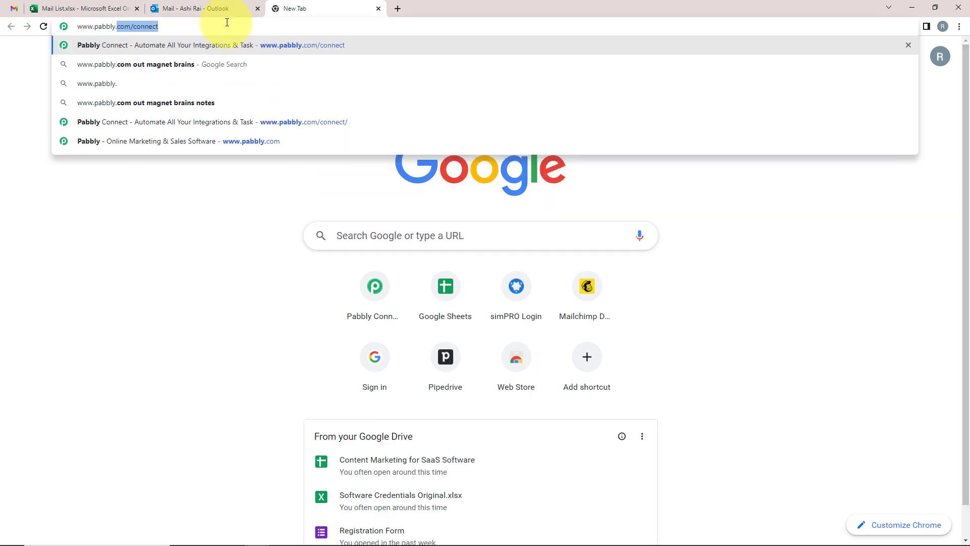
text(com/connec)
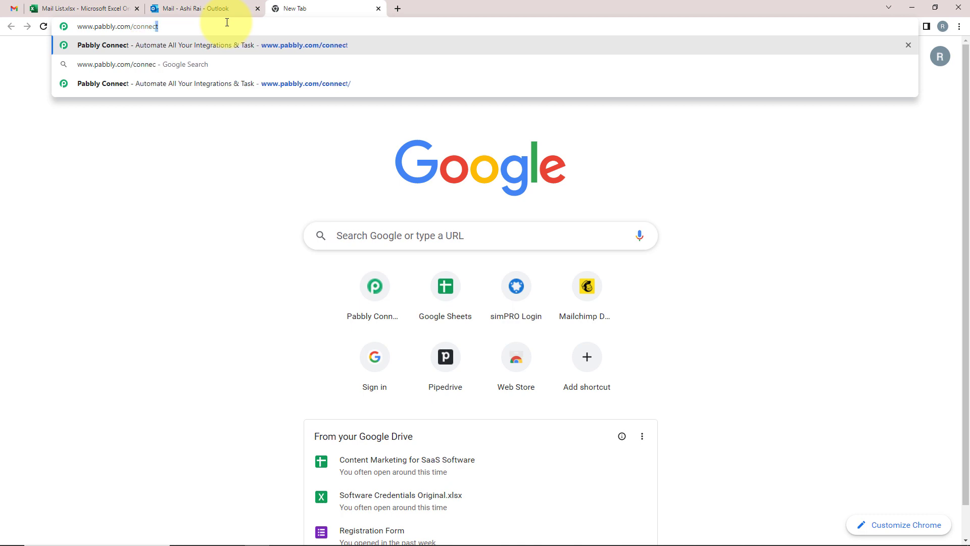
key(Return)
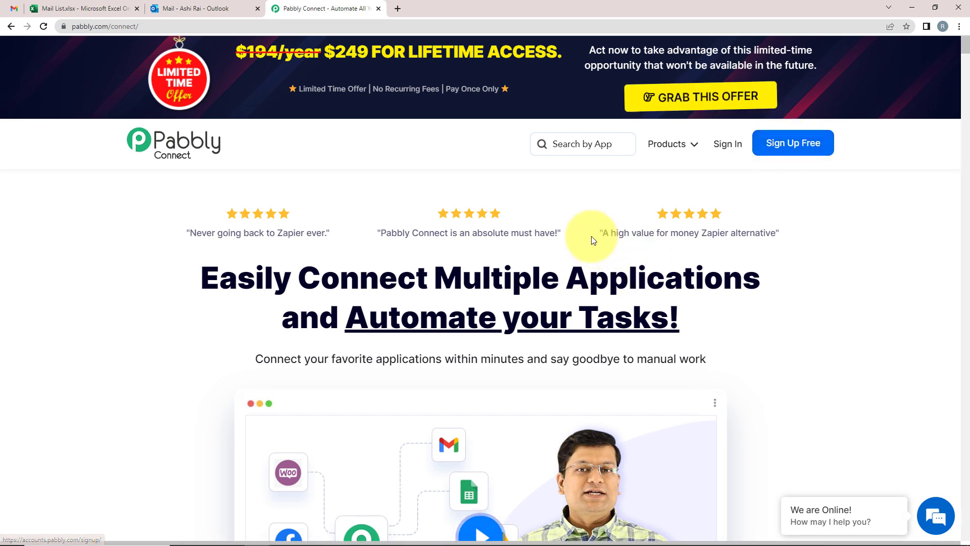
- Sign in to Pabbly and launch Pabbly Connect from the All Apps page
click(725, 157)
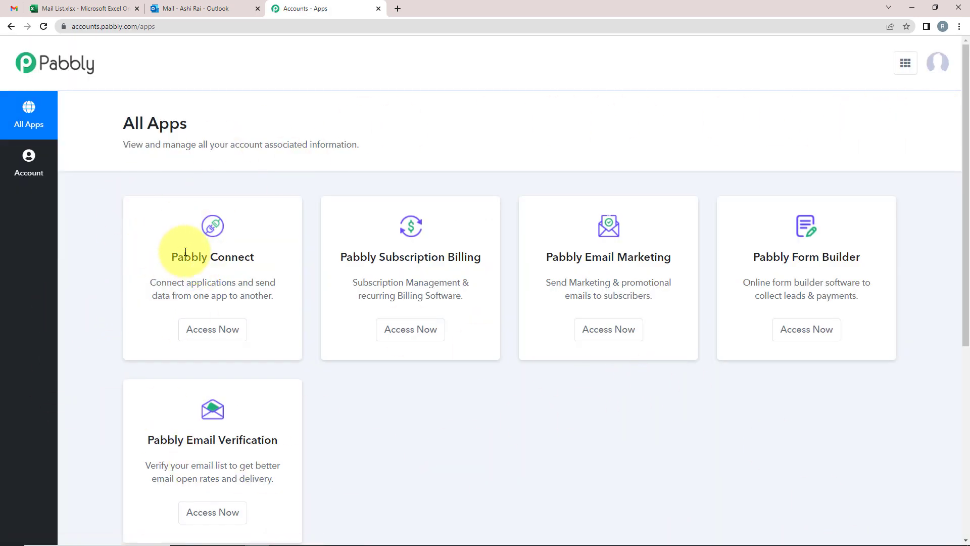
drag(176, 258, 250, 257)
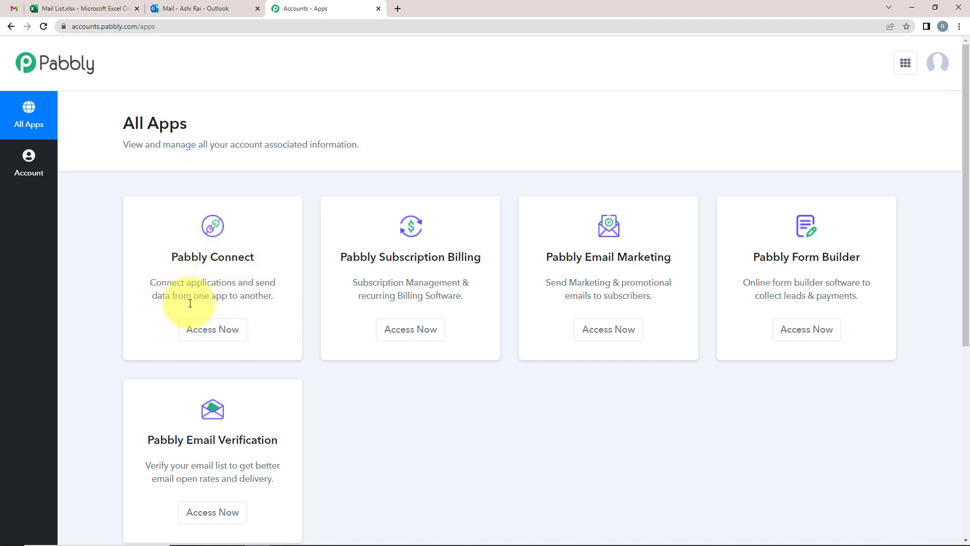
click(195, 329)
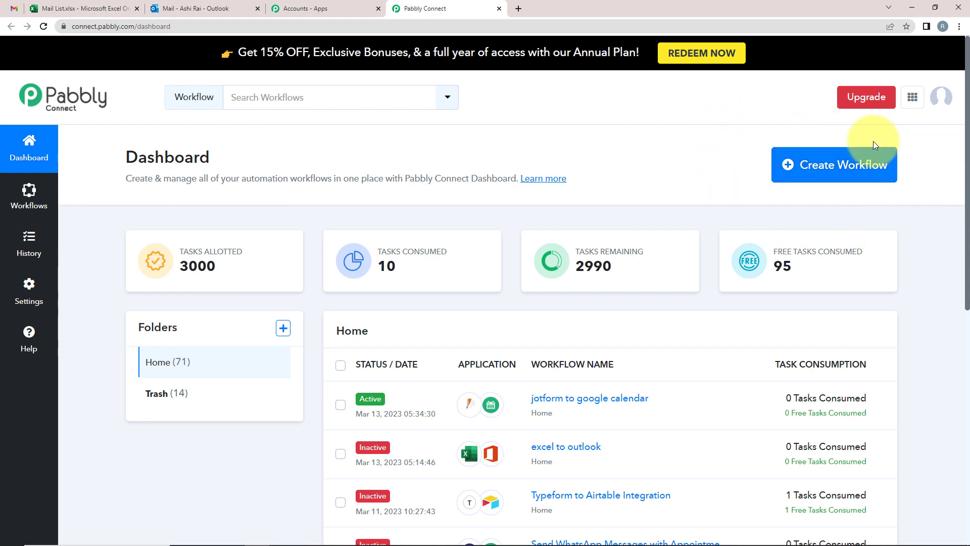
- Create a workflow named 'Send Microsoft Outlook Emails with New Microsoft Excel Rows'
click(829, 166)
text(Send Microsoft Outlook Emails with New Microsoft Excel Rows)
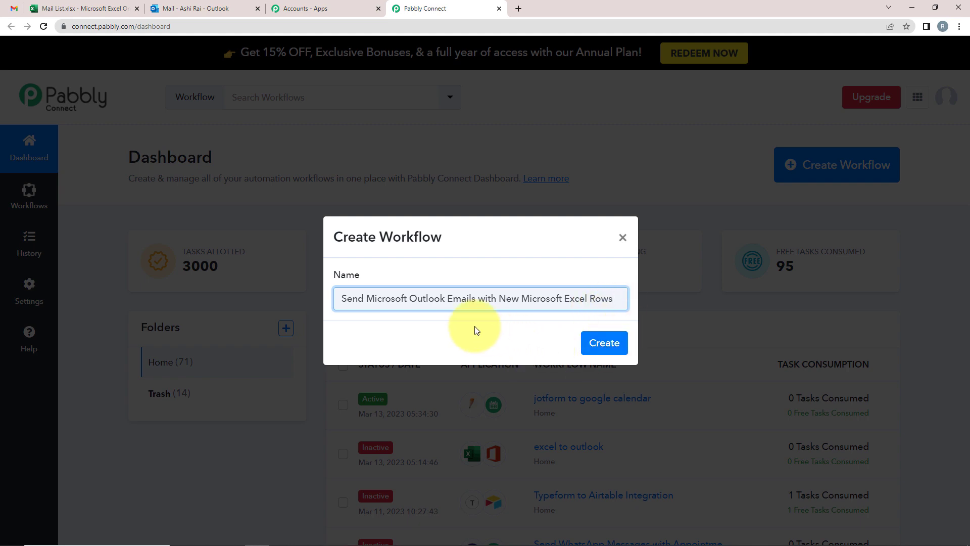
click(81, 8)
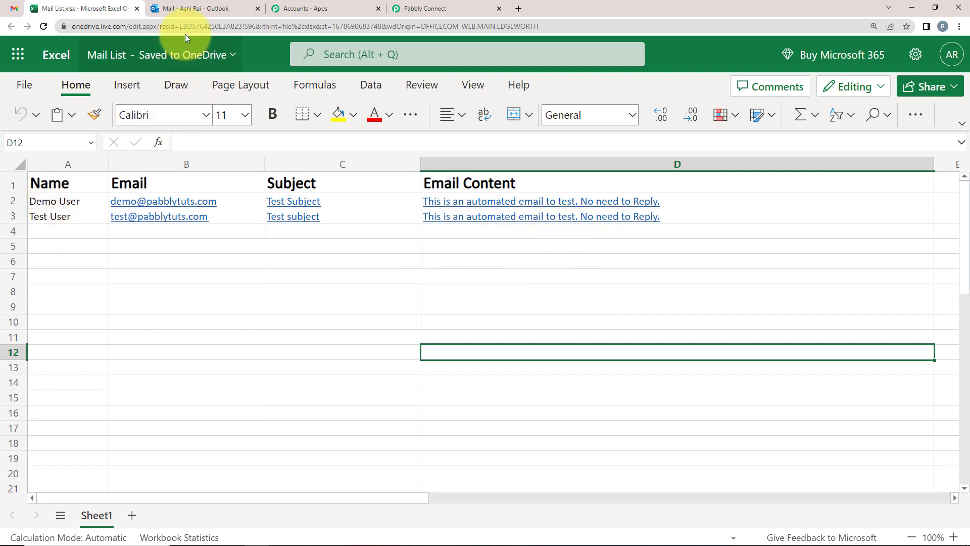
click(183, 9)
click(91, 8)
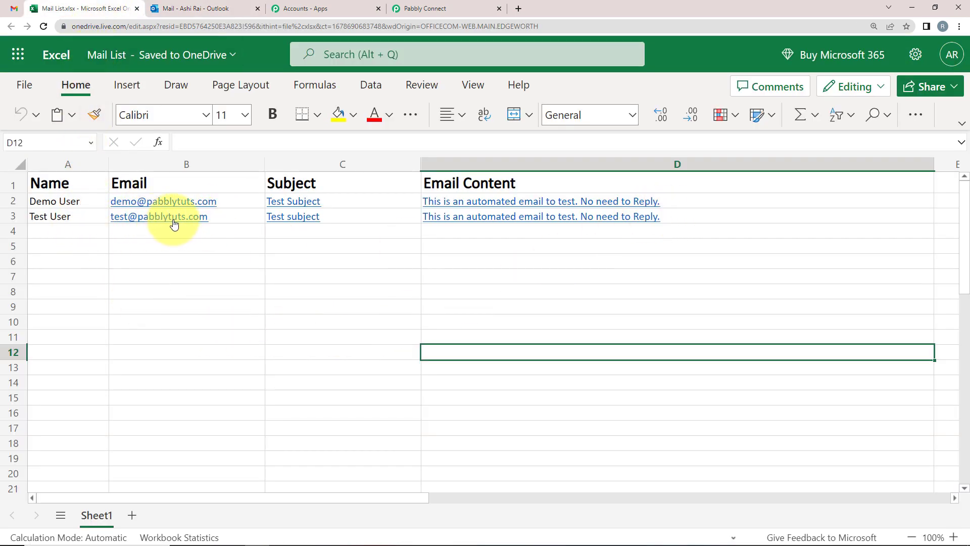
click(444, 9)
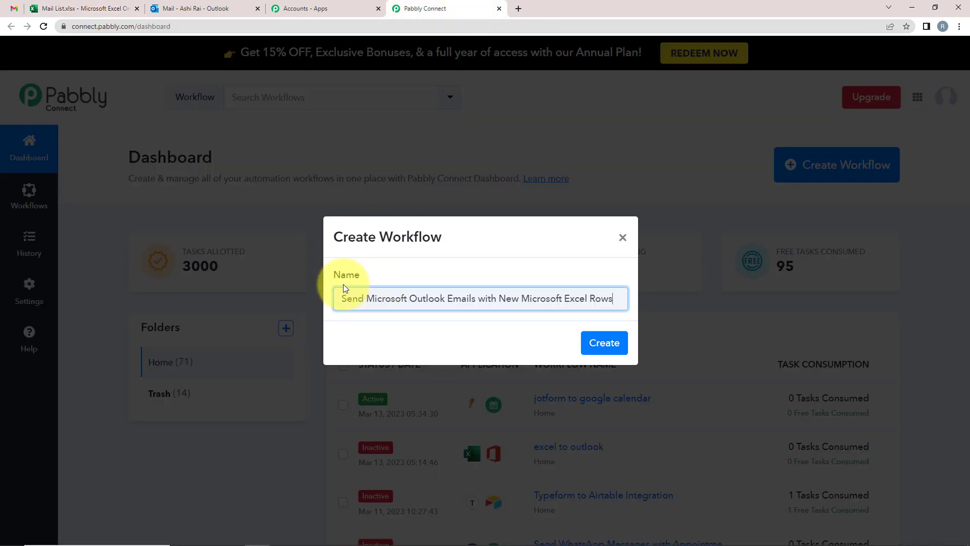
click(602, 339)
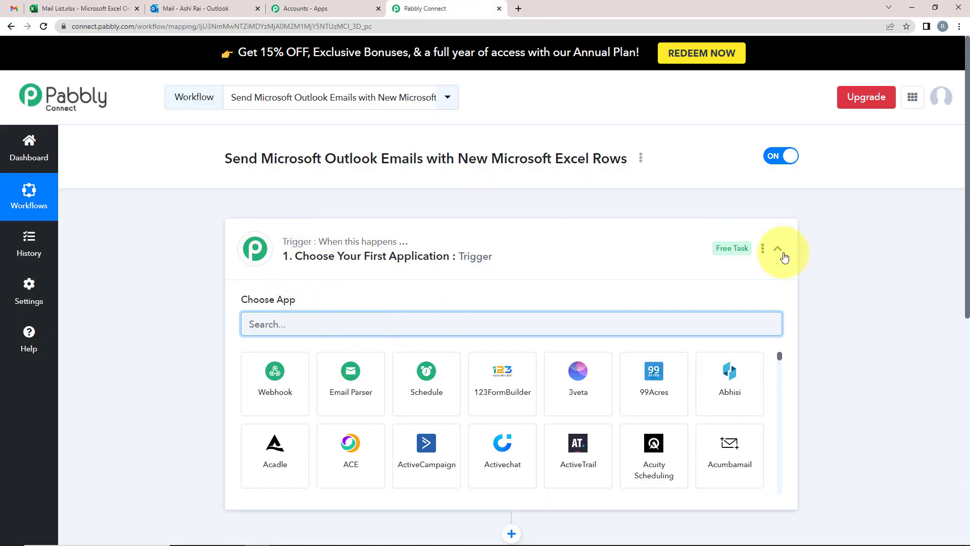
- Search 'micro' and pick Microsoft Excel as the trigger app
click(778, 251)
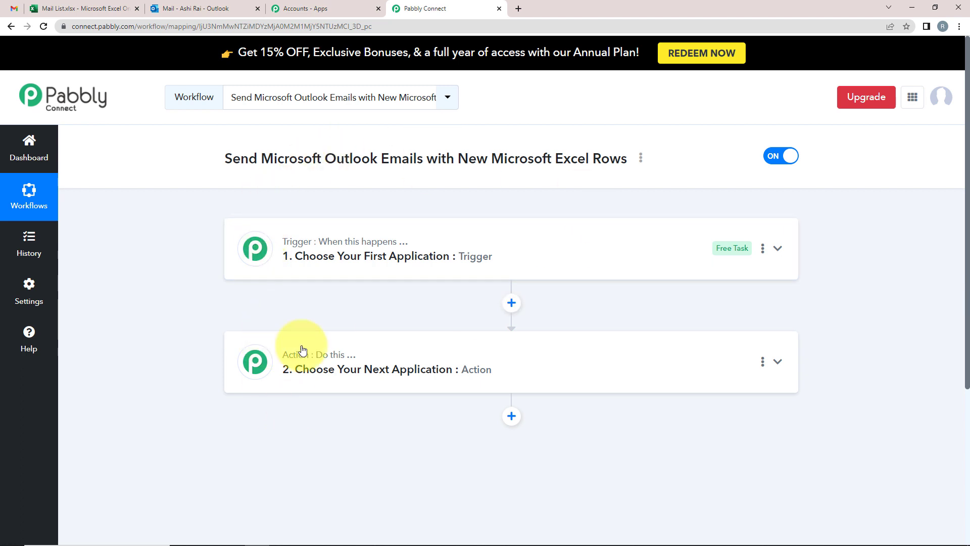
click(312, 257)
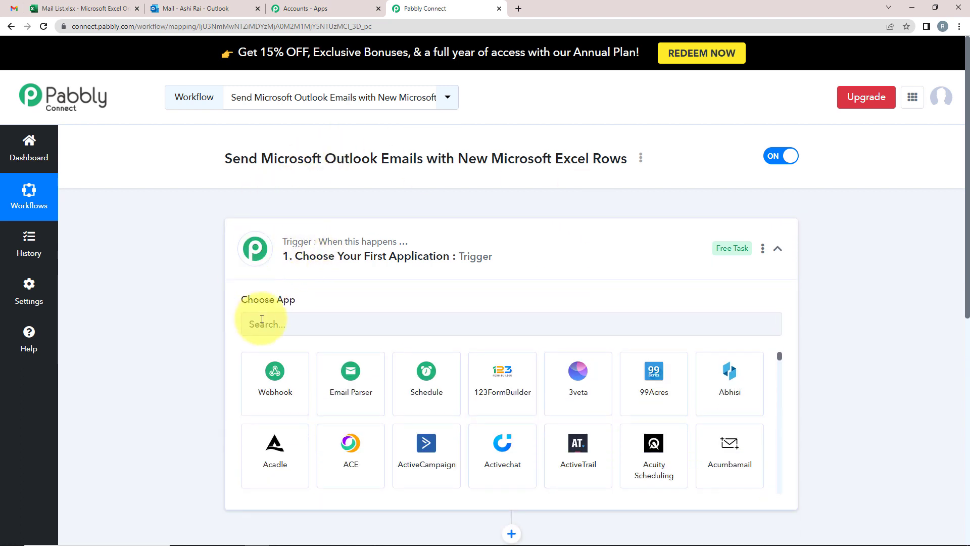
click(262, 319)
text(i)
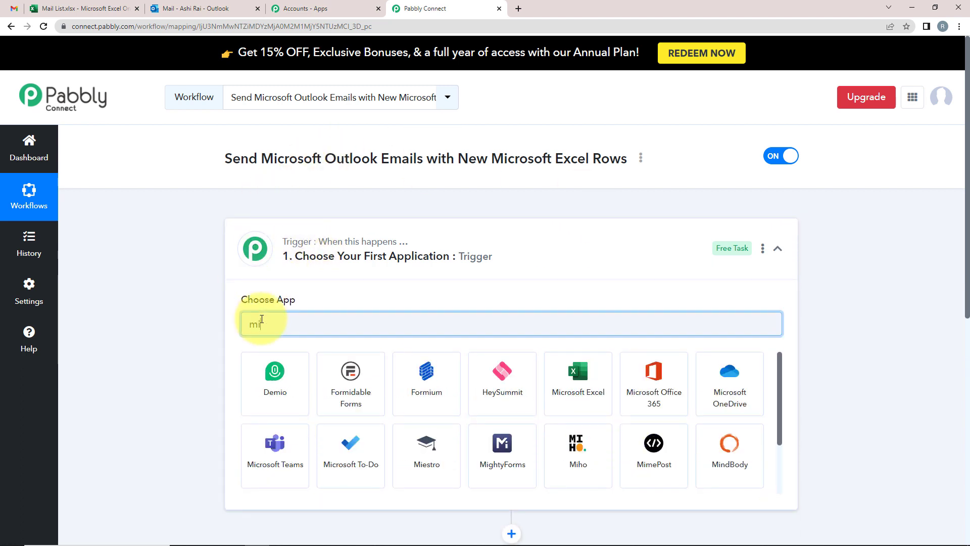
text(cro)
click(272, 374)
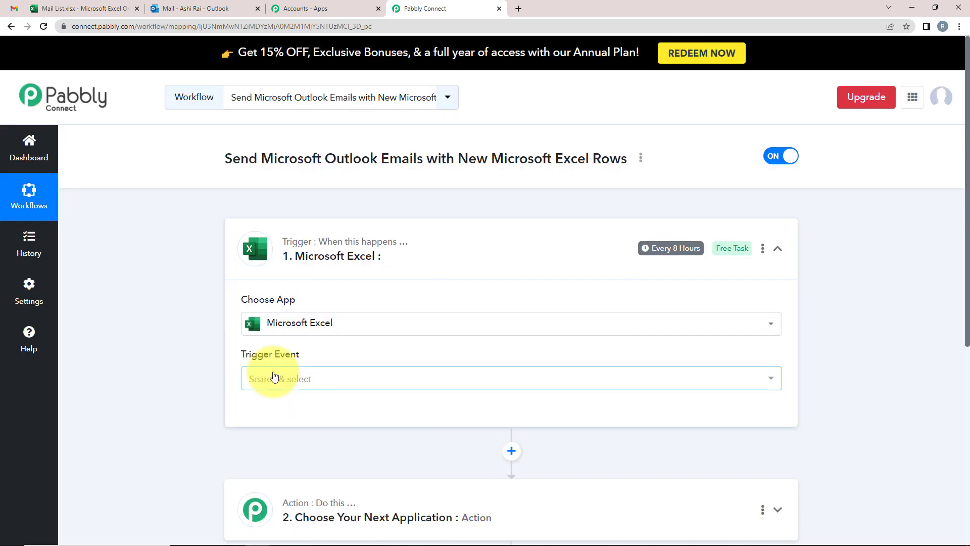
- Choose New Row in Worksheet as the trigger event and begin connecting Excel
click(271, 378)
scroll(123, 380, down, 5)
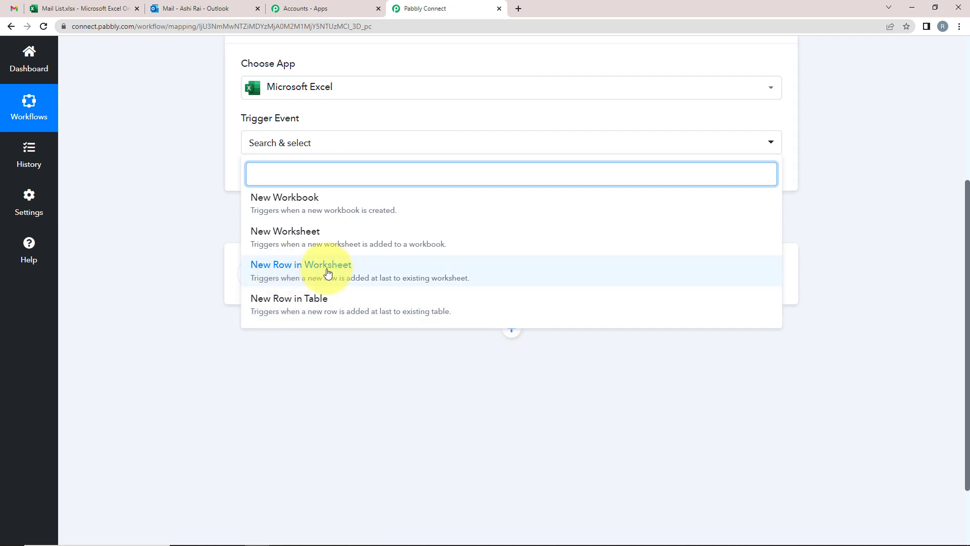
click(271, 267)
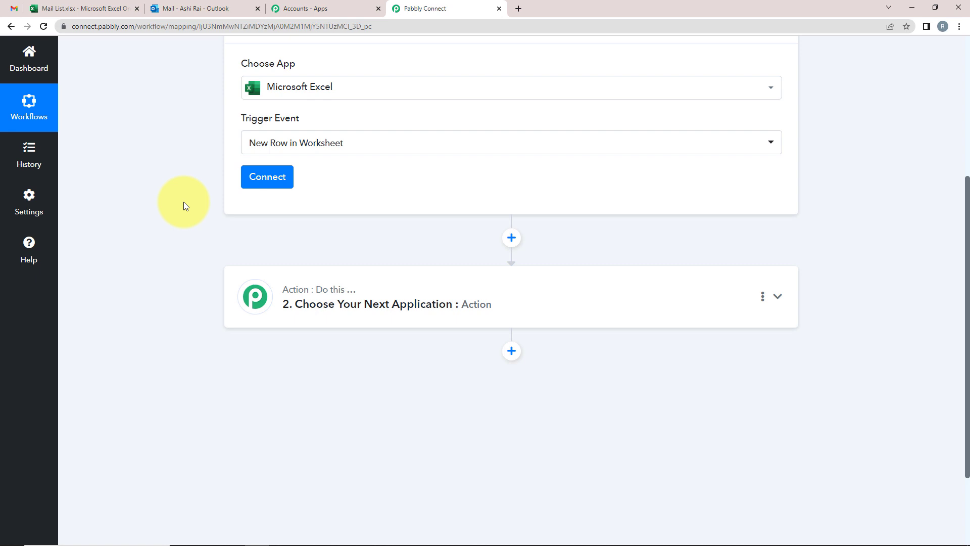
click(267, 184)
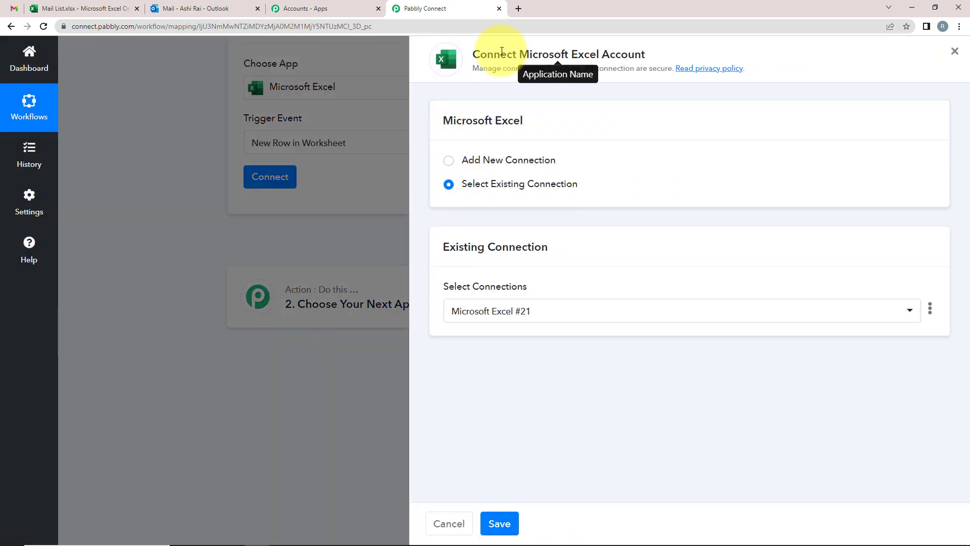
- Add a new Microsoft Excel connection and approve access in the Microsoft consent popup
drag(487, 54, 646, 54)
click(640, 168)
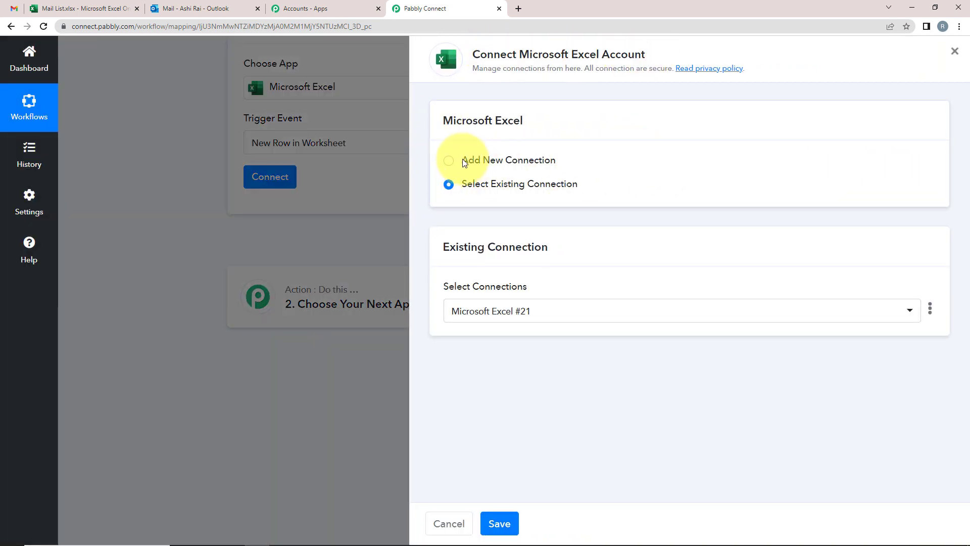
click(448, 161)
click(511, 295)
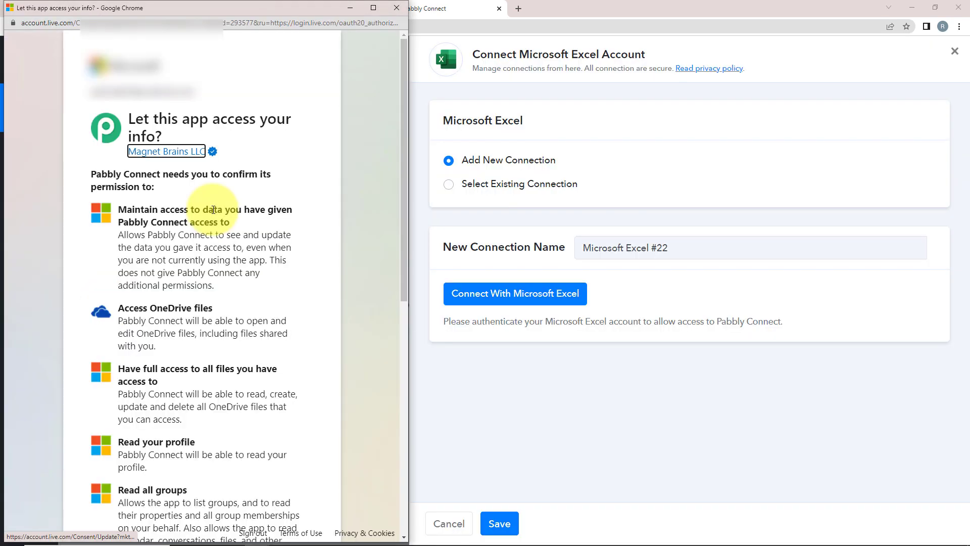
drag(403, 208, 399, 486)
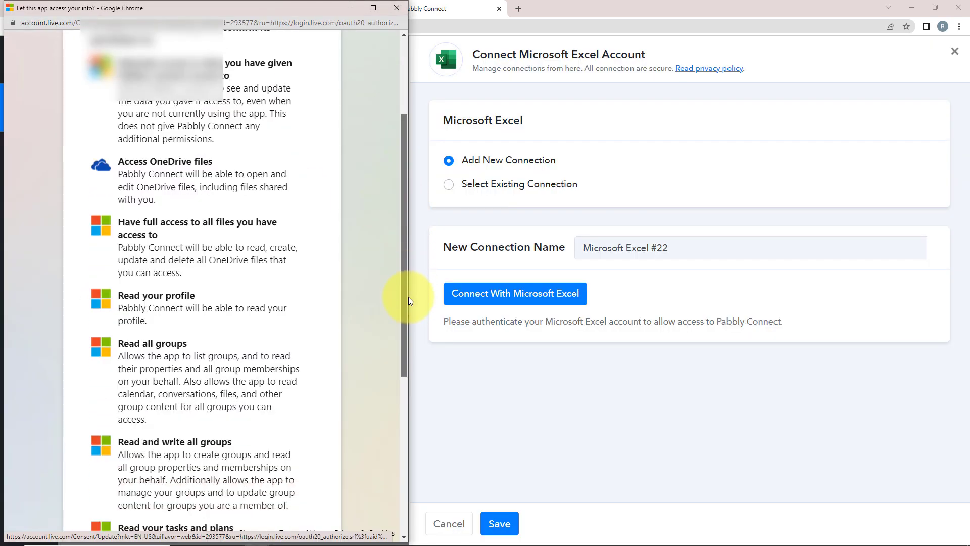
click(278, 486)
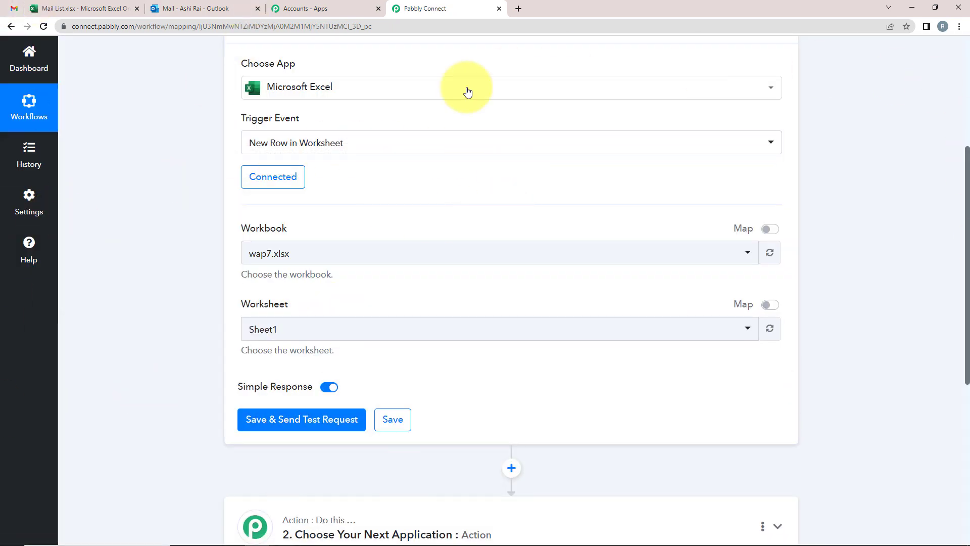
mouse_move(265, 304)
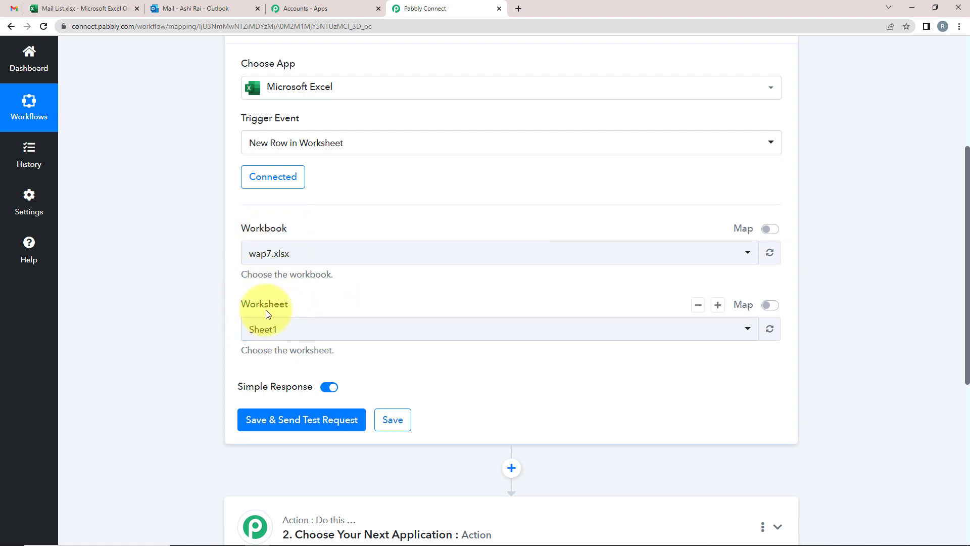
- Select Mail List.xlsx as the trigger's workbook
click(101, 6)
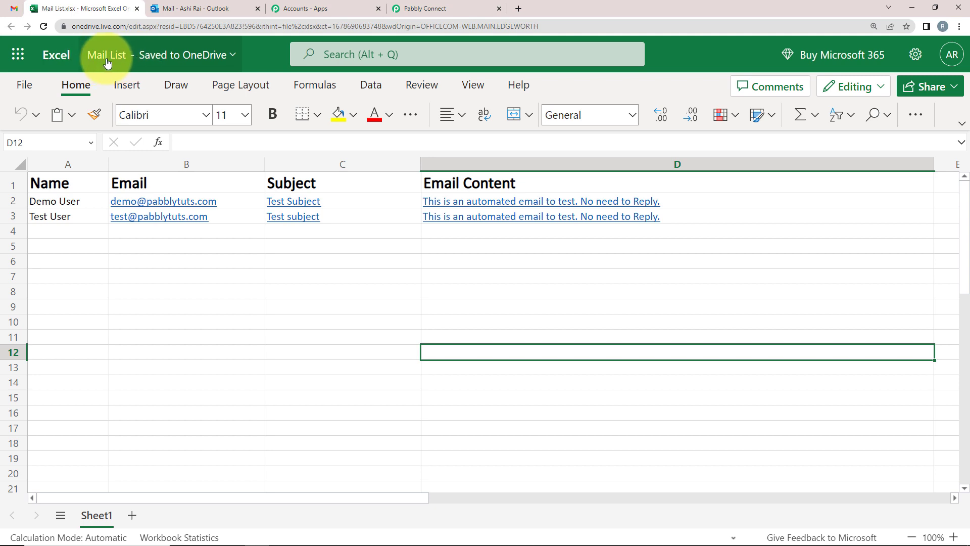
click(458, 8)
click(276, 254)
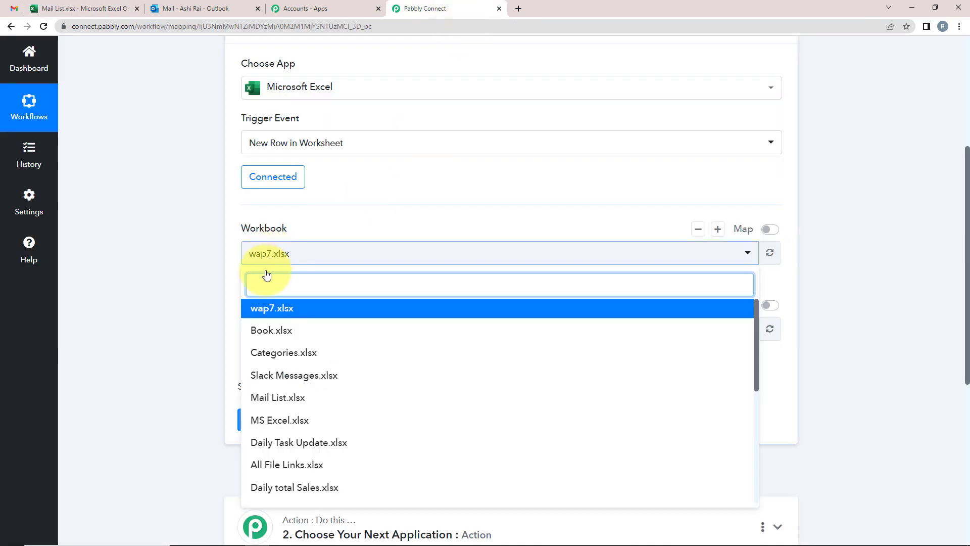
scroll(257, 313, down, 2)
click(278, 331)
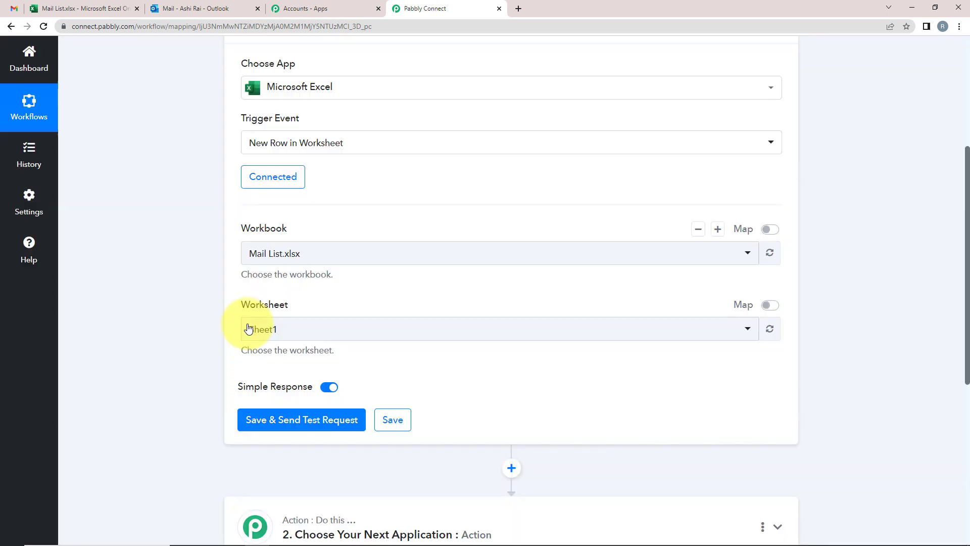
- Select Sheet1 as the trigger worksheet, then view the Mail List sheet
click(93, 6)
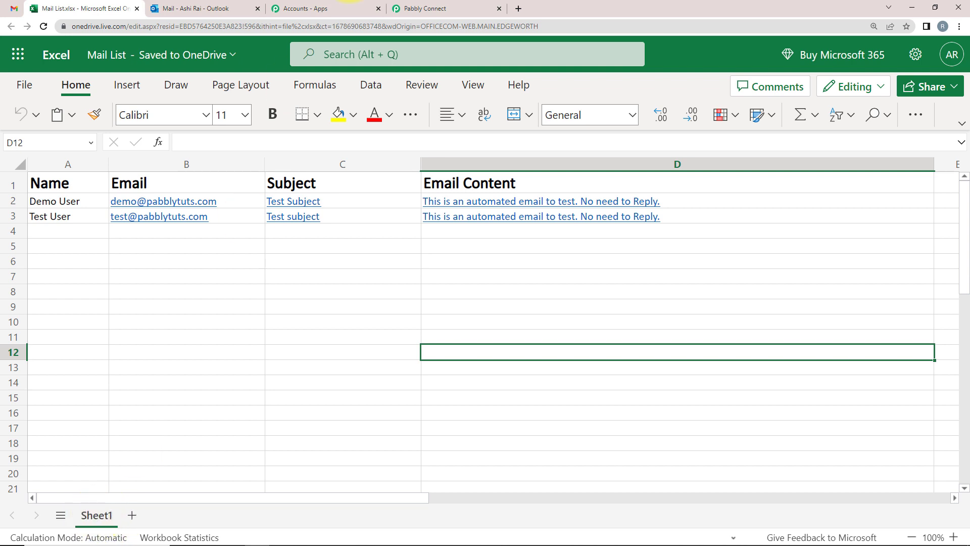
click(405, 8)
click(272, 330)
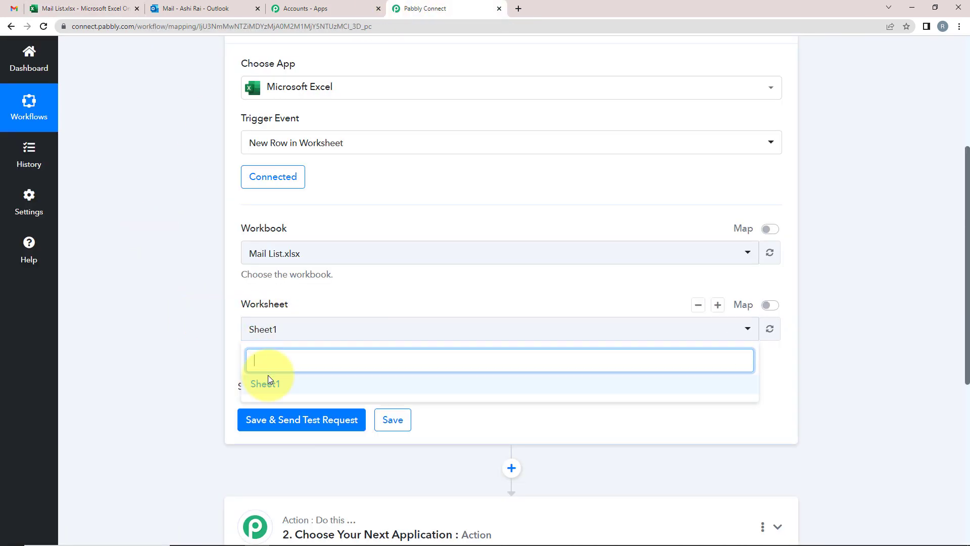
click(268, 377)
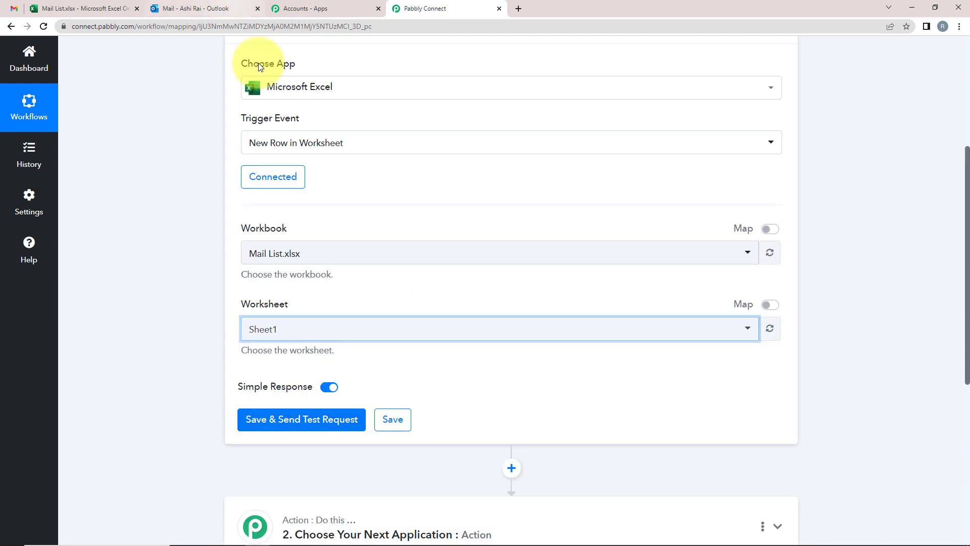
click(83, 8)
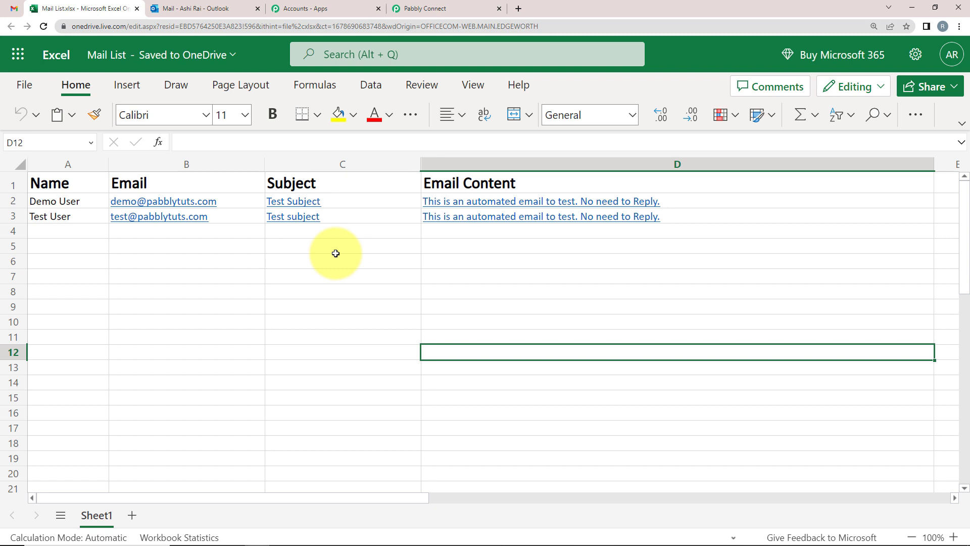
- Save and send a test request, inspecting the returned Test User name, email, subject and content
click(433, 8)
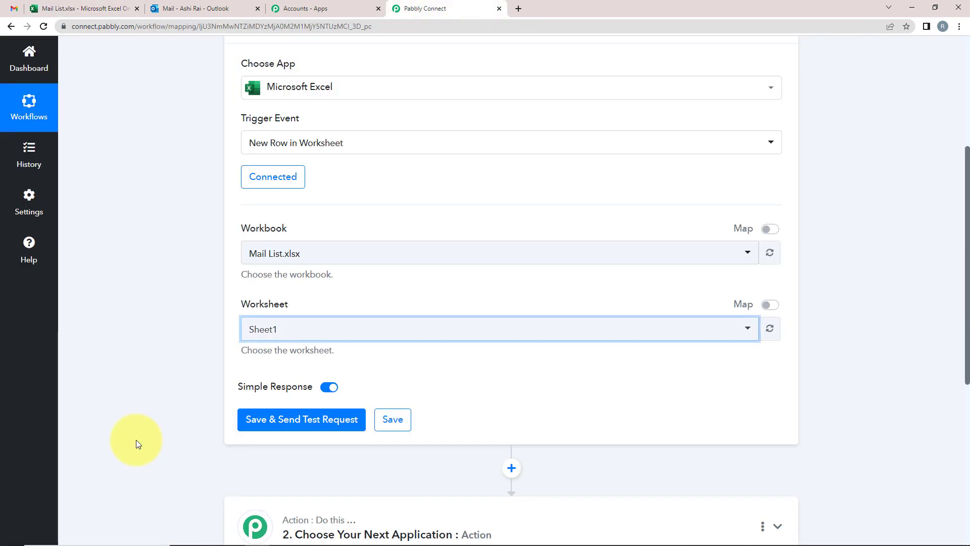
click(274, 421)
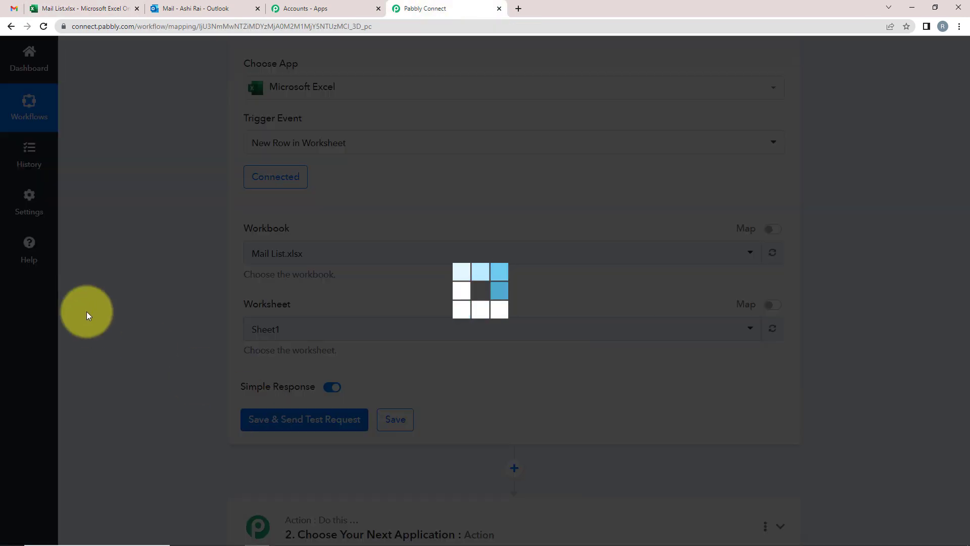
scroll(303, 187, up, 3)
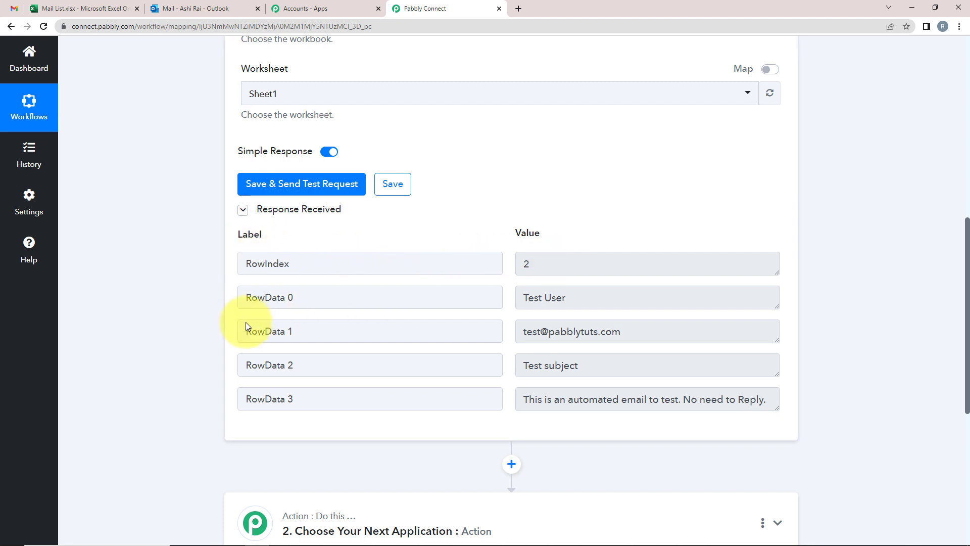
click(574, 302)
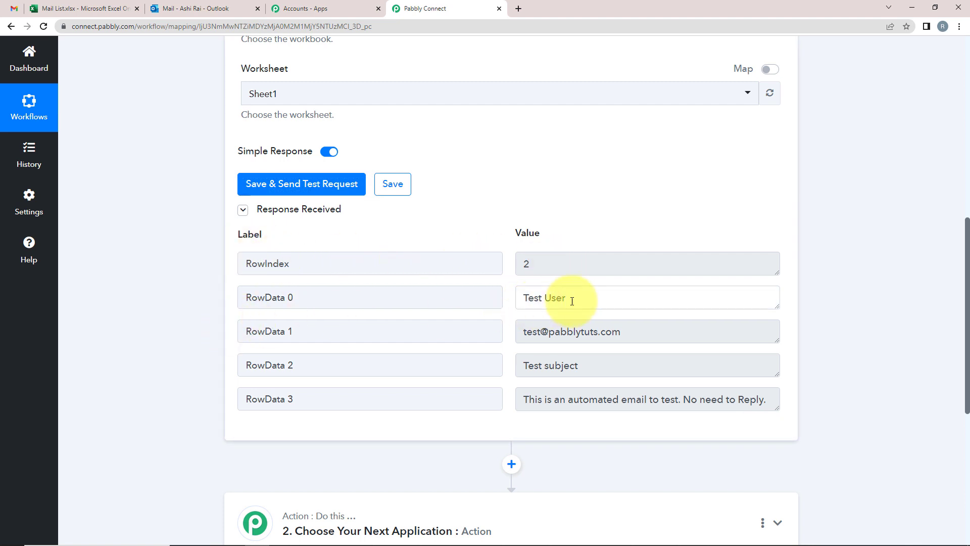
click(695, 335)
click(579, 367)
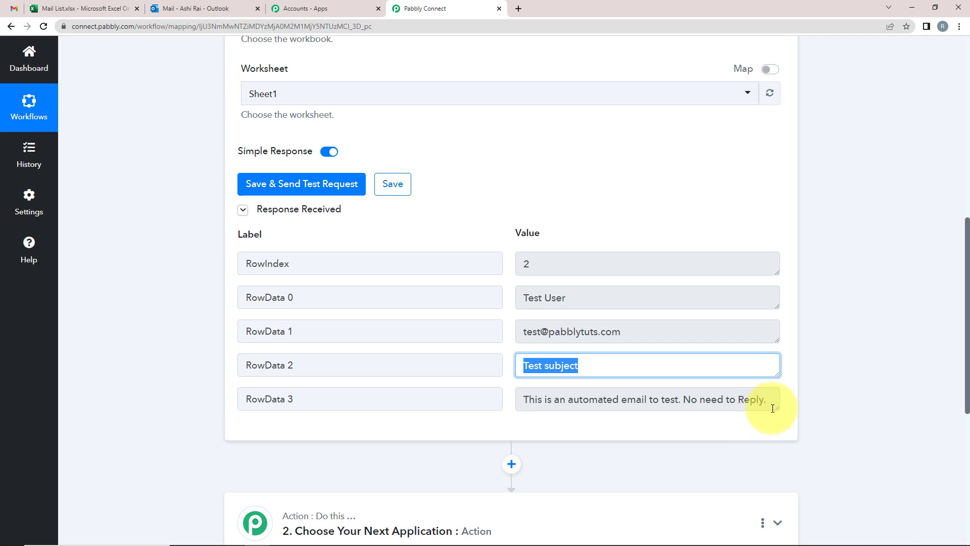
drag(771, 409, 773, 454)
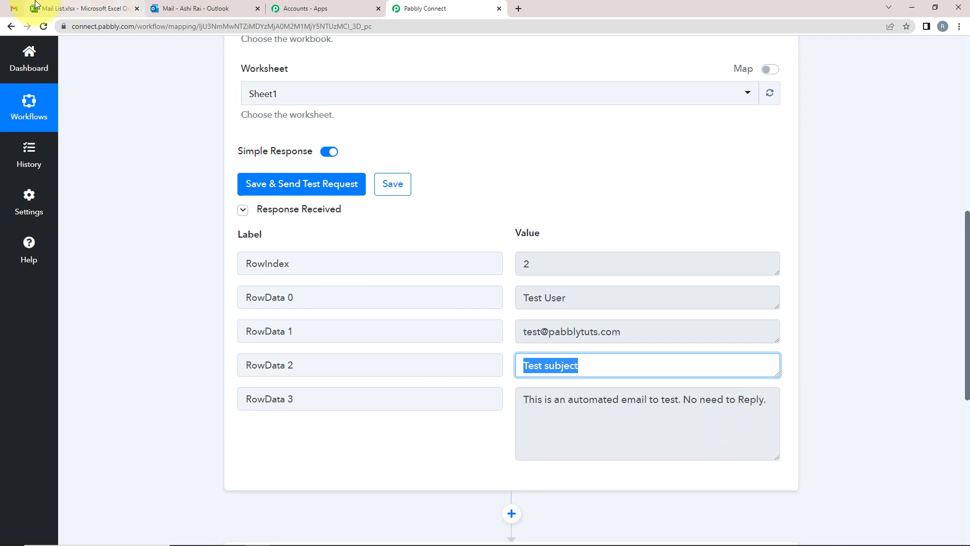
- Compare the response with the Mail List sheet, then expand the action step
click(81, 8)
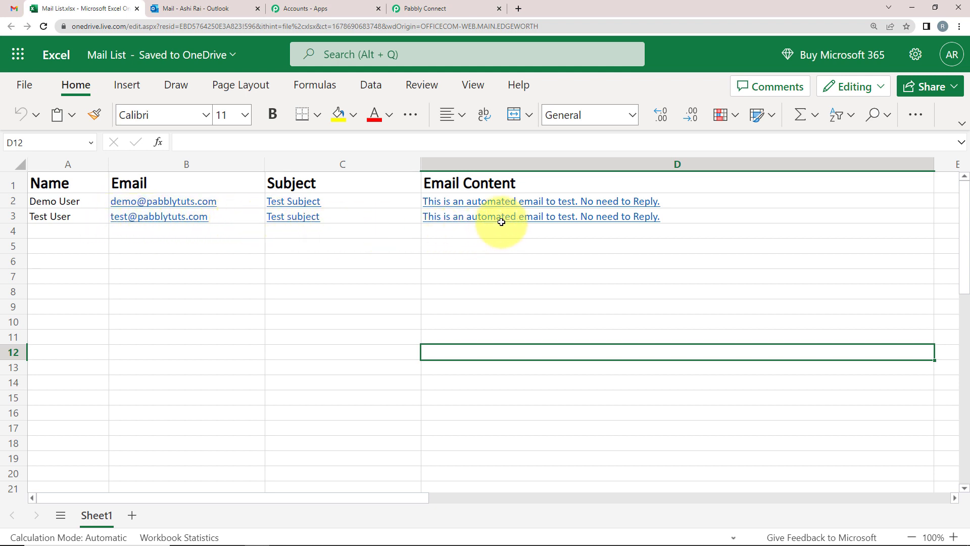
click(466, 8)
click(256, 372)
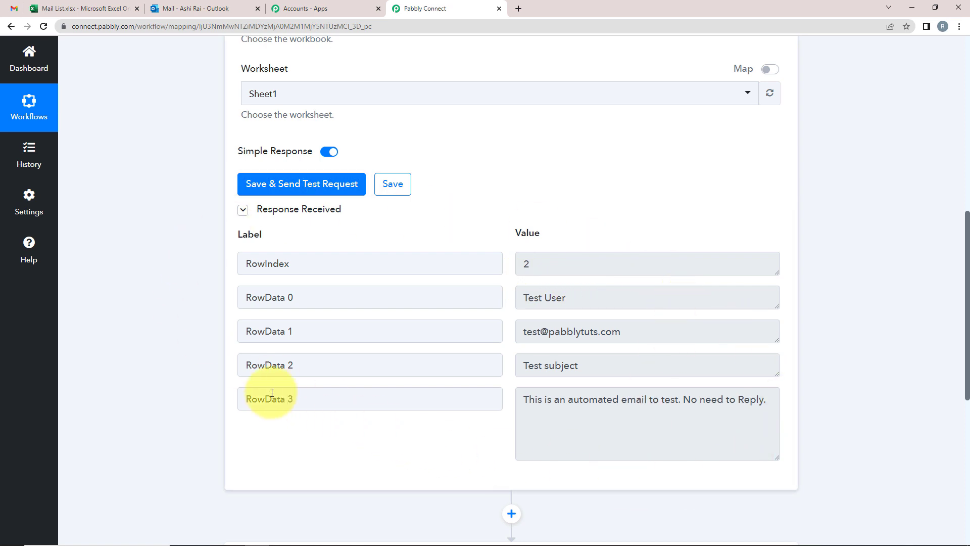
click(83, 8)
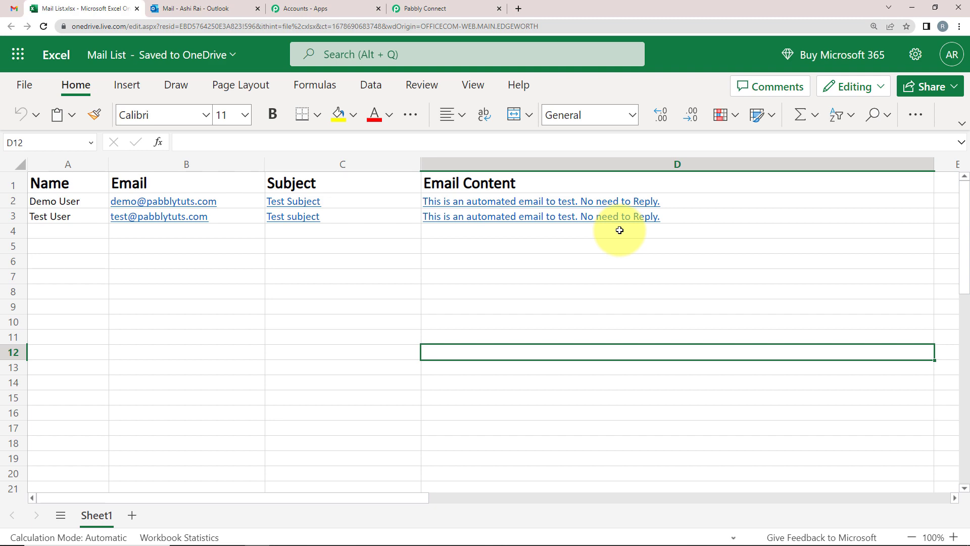
scroll(129, 291, up, 9)
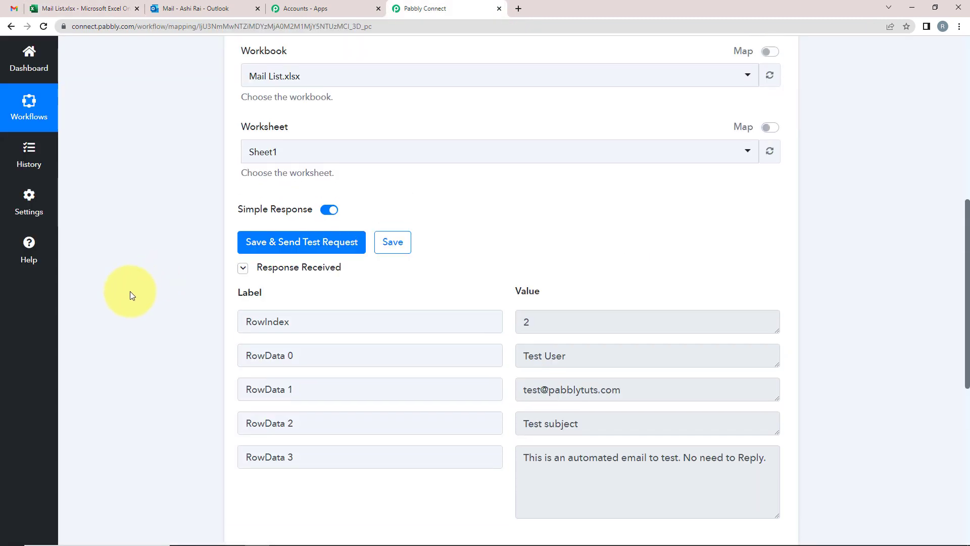
scroll(113, 256, down, 2)
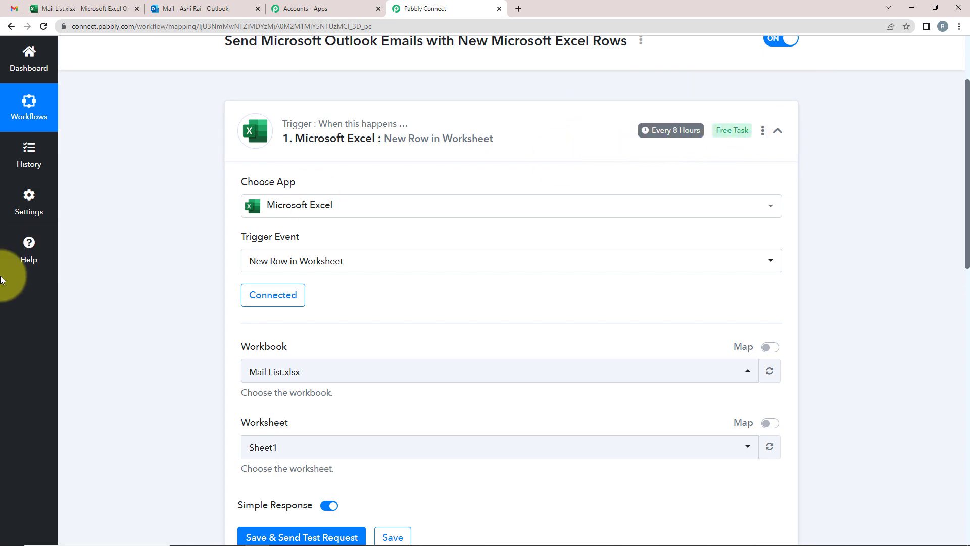
scroll(126, 287, down, 3)
scroll(125, 287, down, 8)
scroll(171, 318, down, 2)
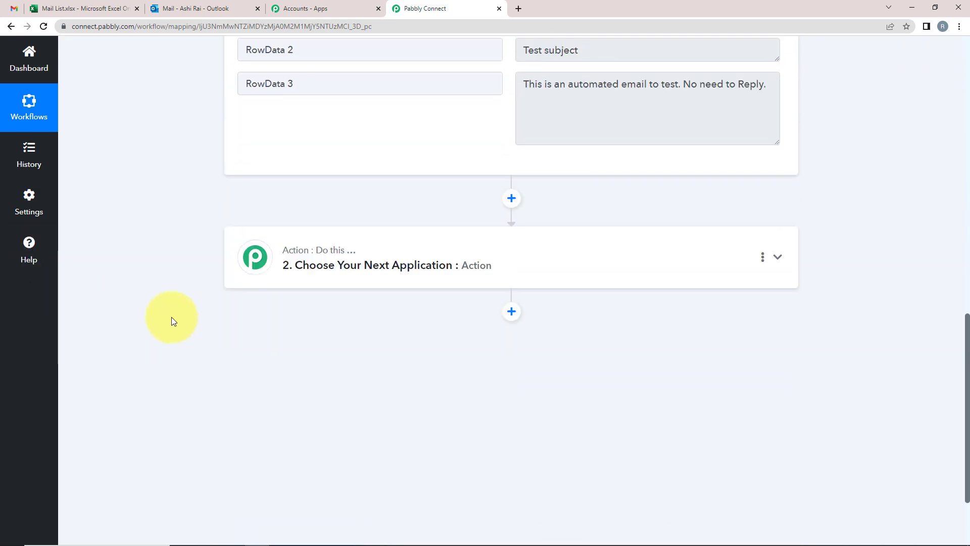
click(367, 225)
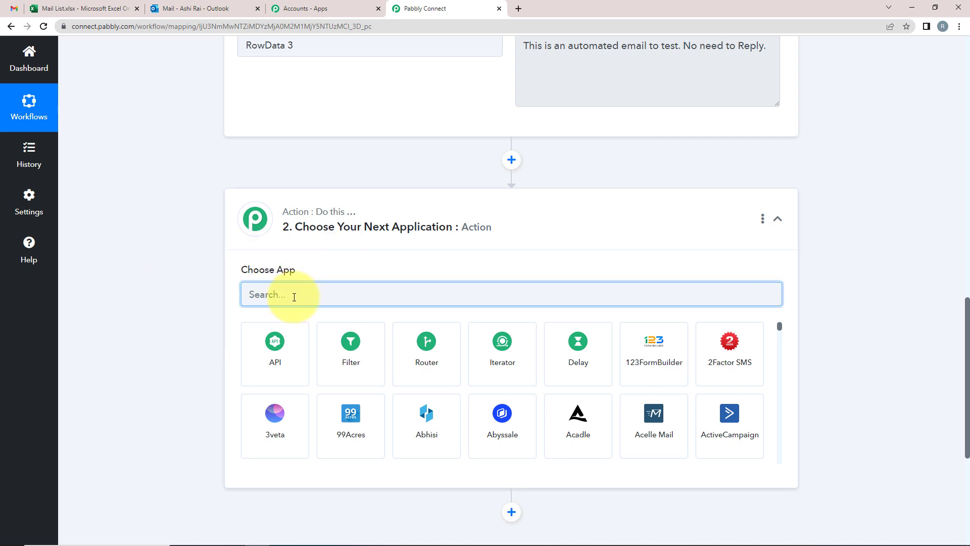
- Search 'microsoft', pick Microsoft Office 365, and choose the Send Mail action event
text(microsoft)
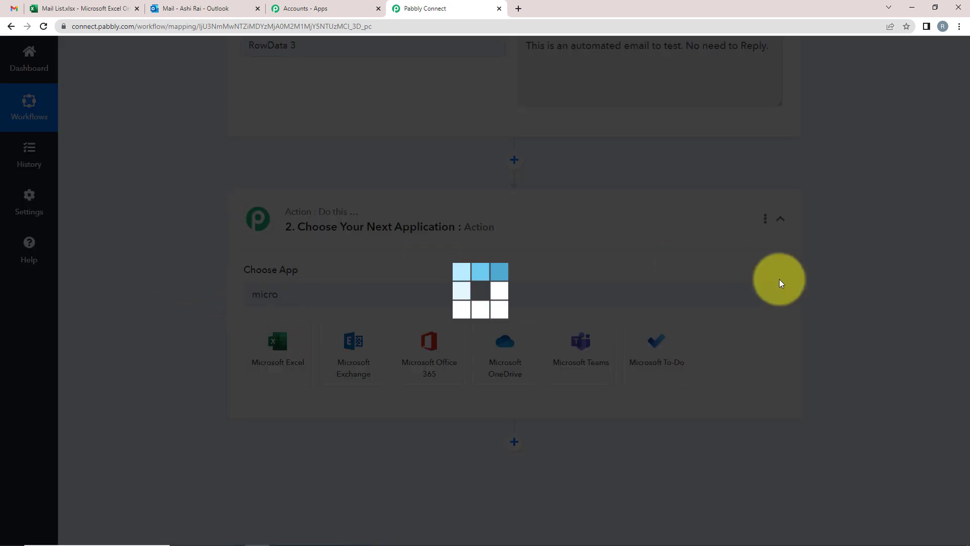
click(426, 353)
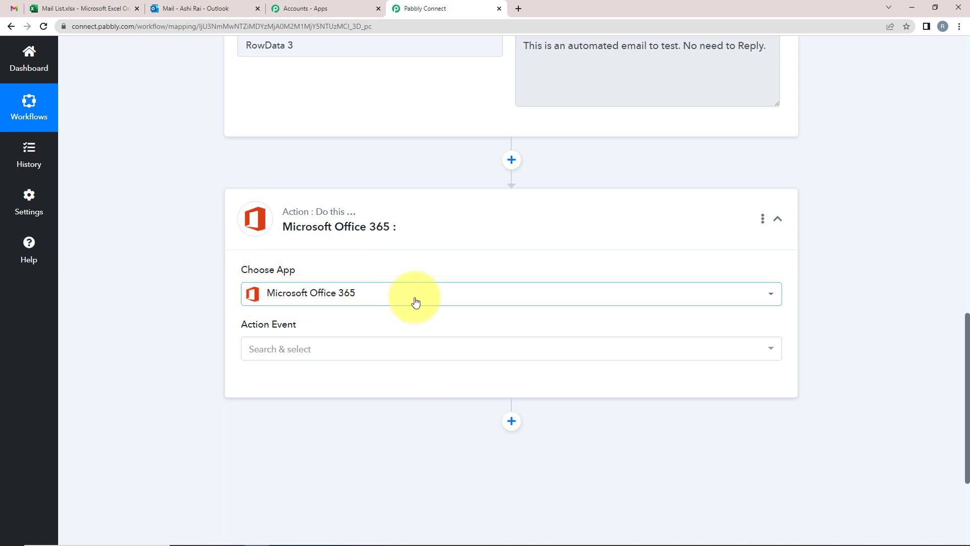
click(275, 355)
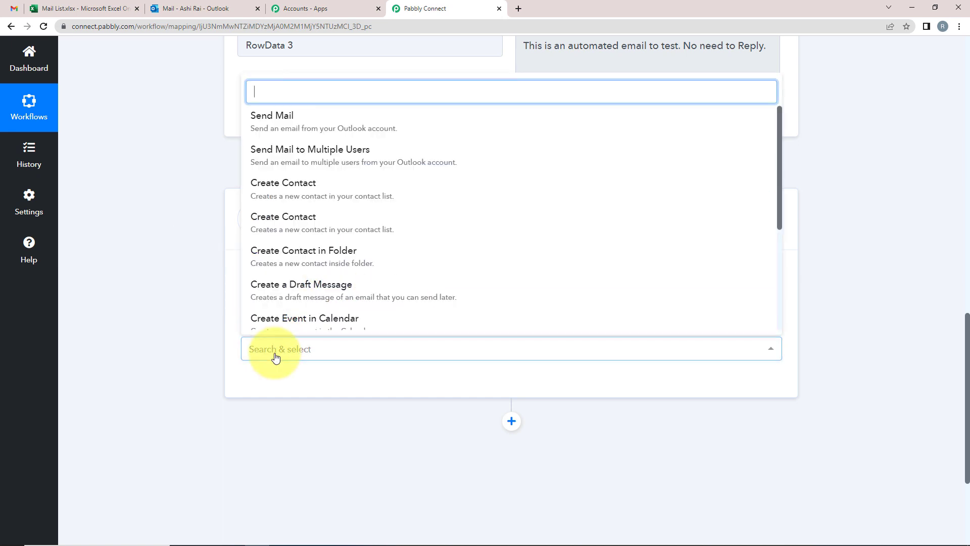
click(286, 124)
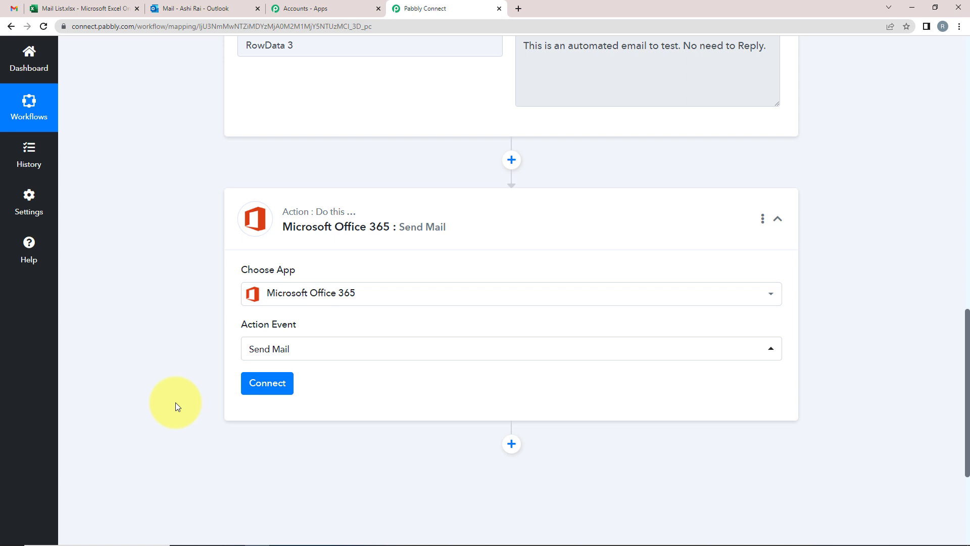
- Add a new Office 365 connection and approve Microsoft's access consent
click(267, 386)
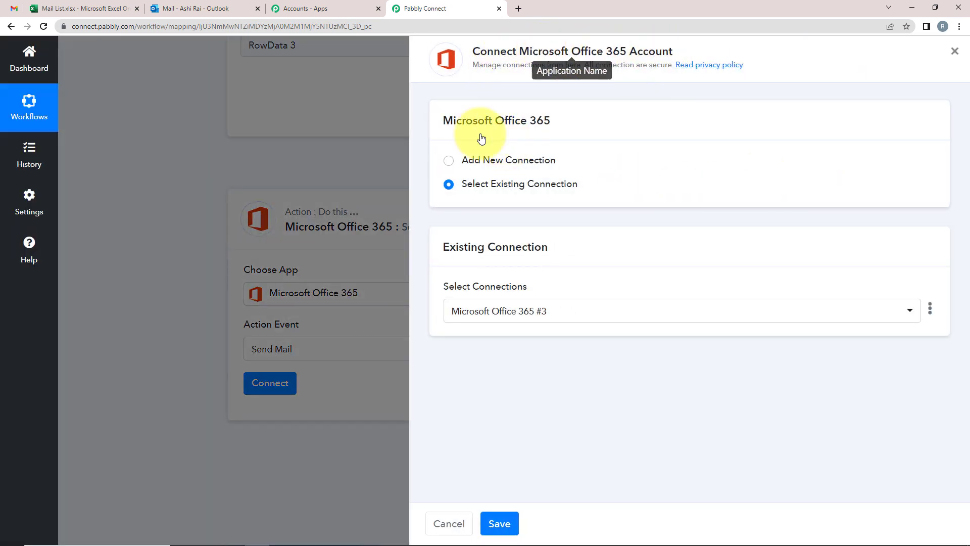
click(449, 161)
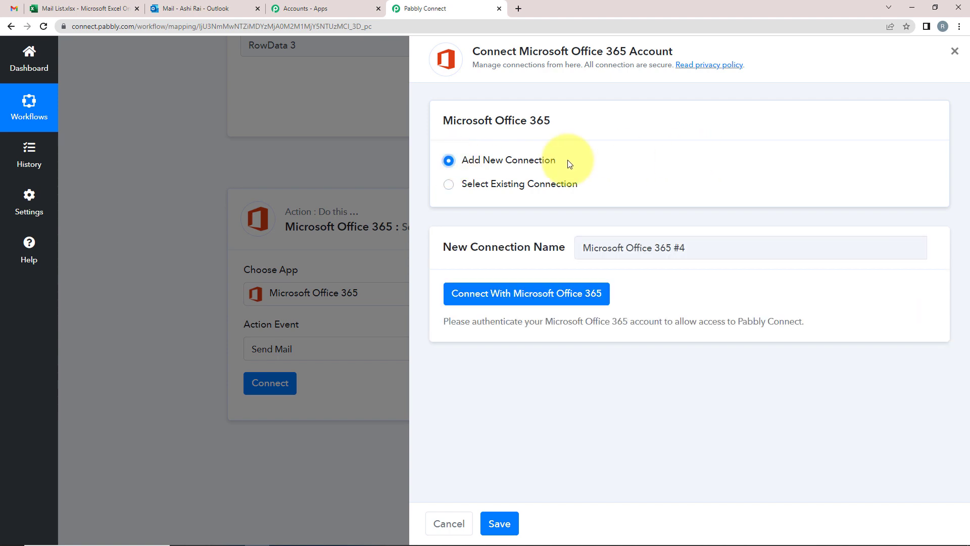
click(488, 303)
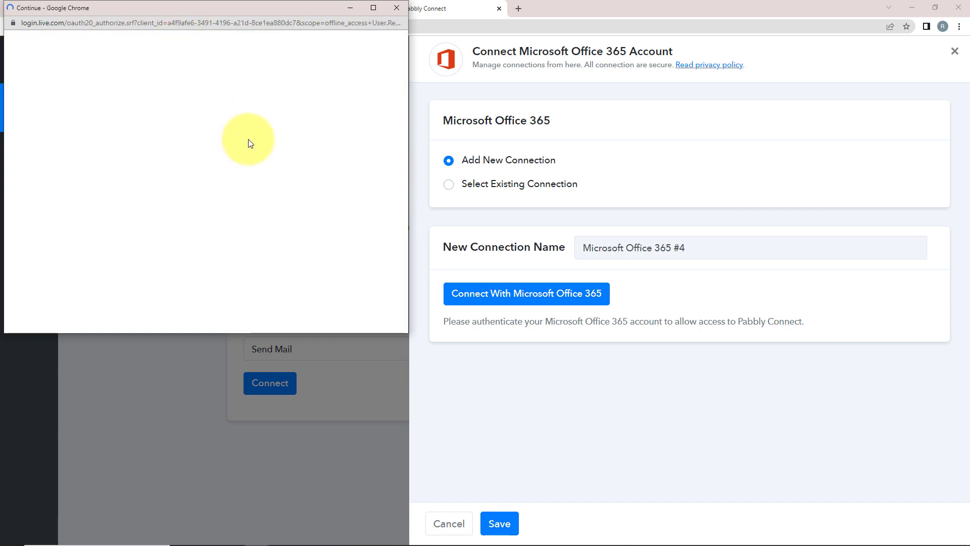
scroll(298, 175, down, 10)
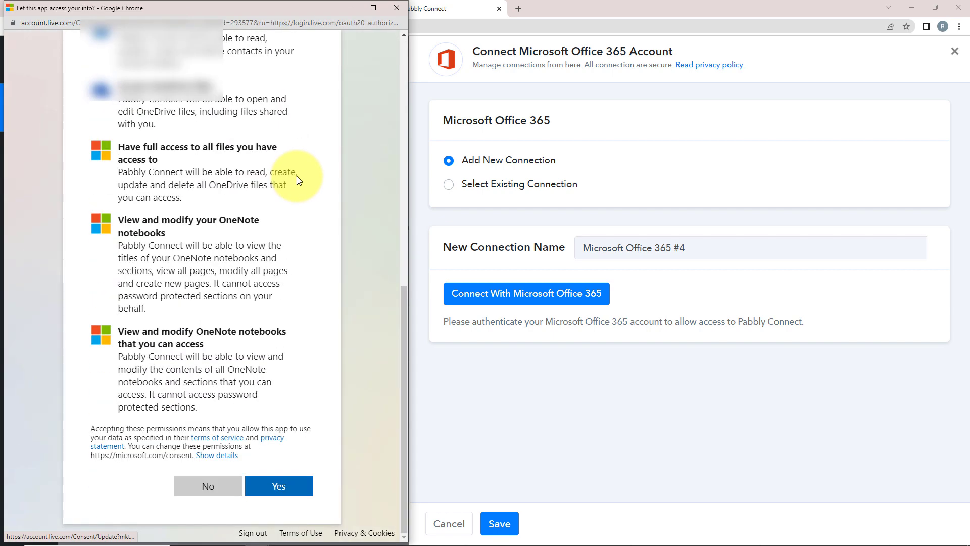
click(273, 497)
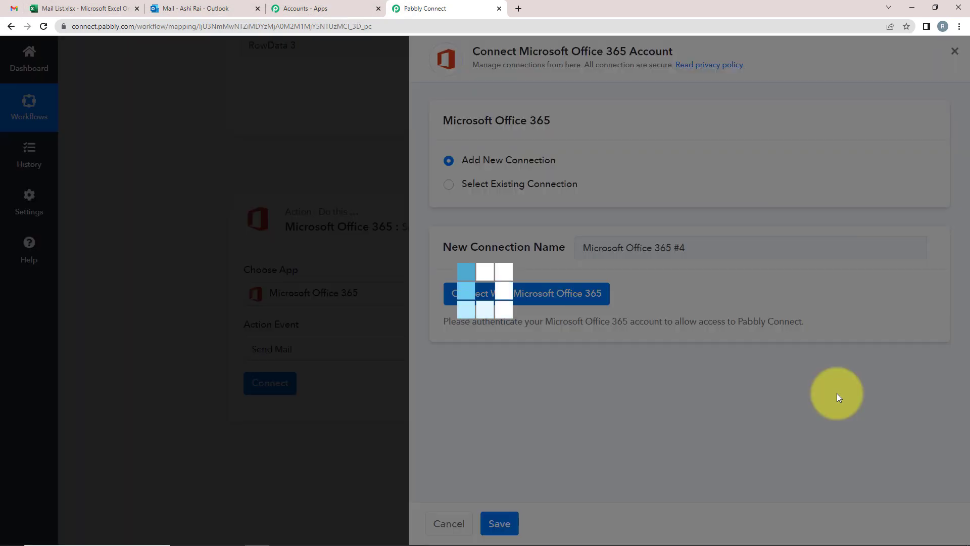
- Review the Excel test response's email and 'Test subject' values
scroll(167, 367, down, 3)
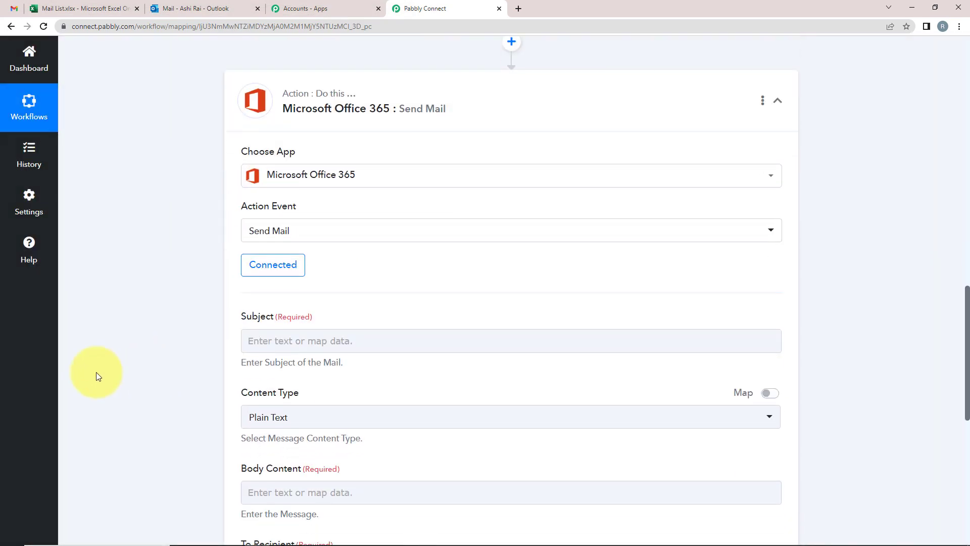
scroll(460, 390, down, 3)
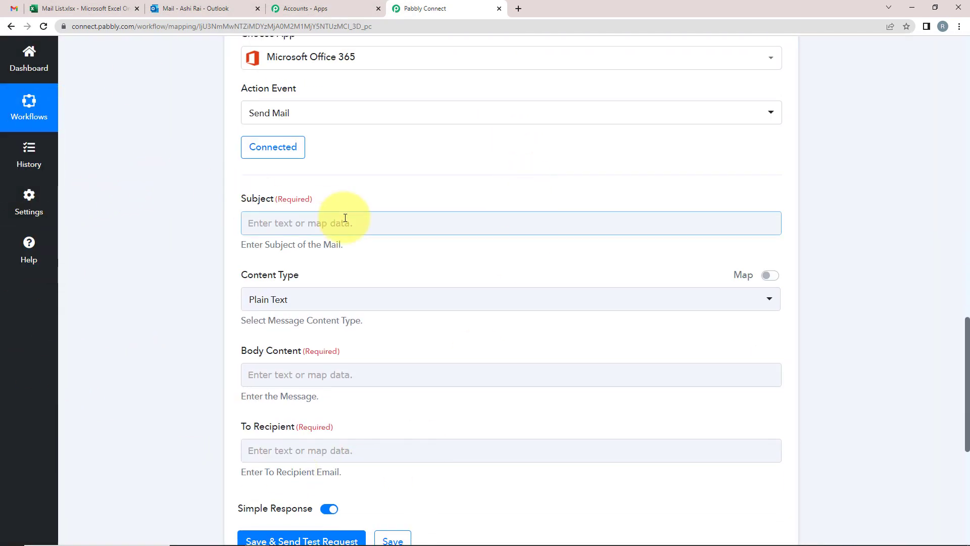
click(249, 382)
click(256, 426)
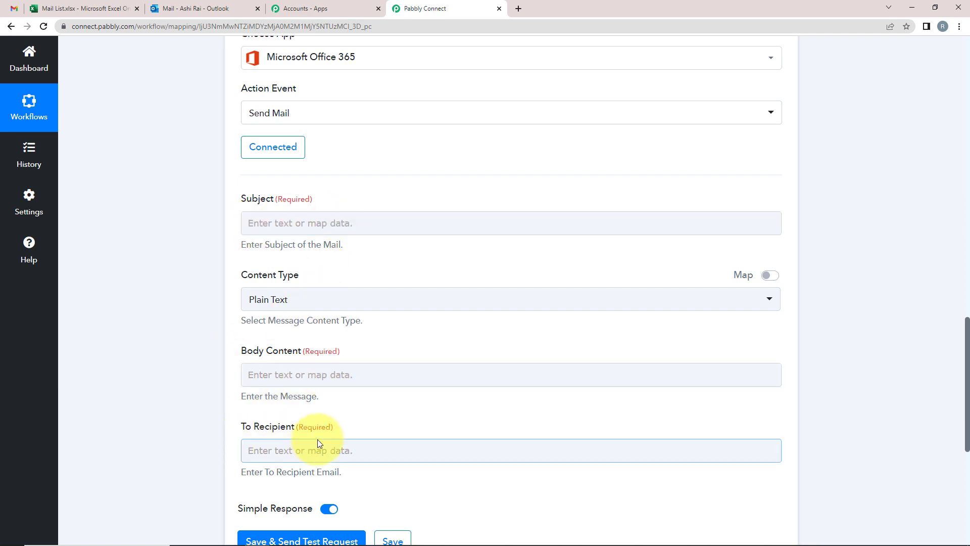
scroll(176, 401, up, 2)
scroll(81, 394, down, 2)
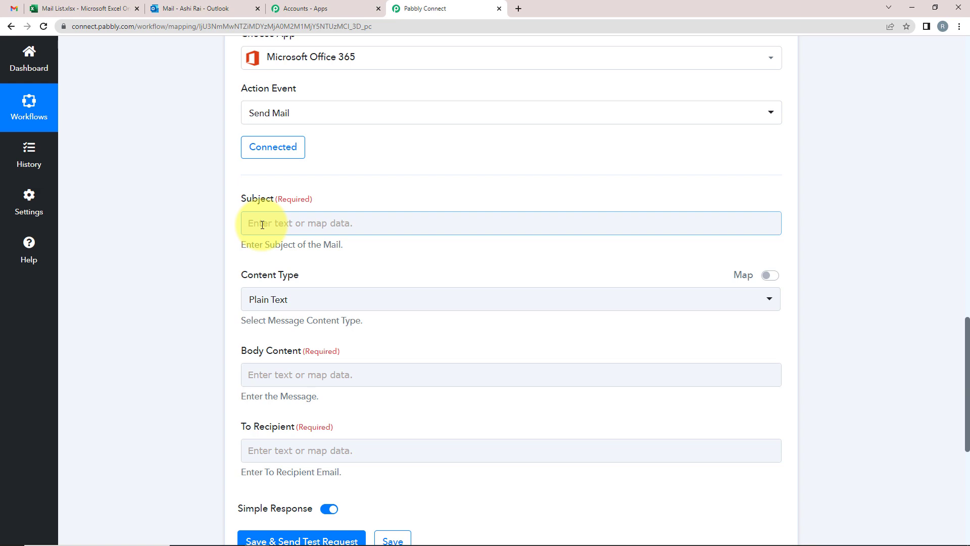
scroll(170, 226, up, 8)
triple_click(639, 213)
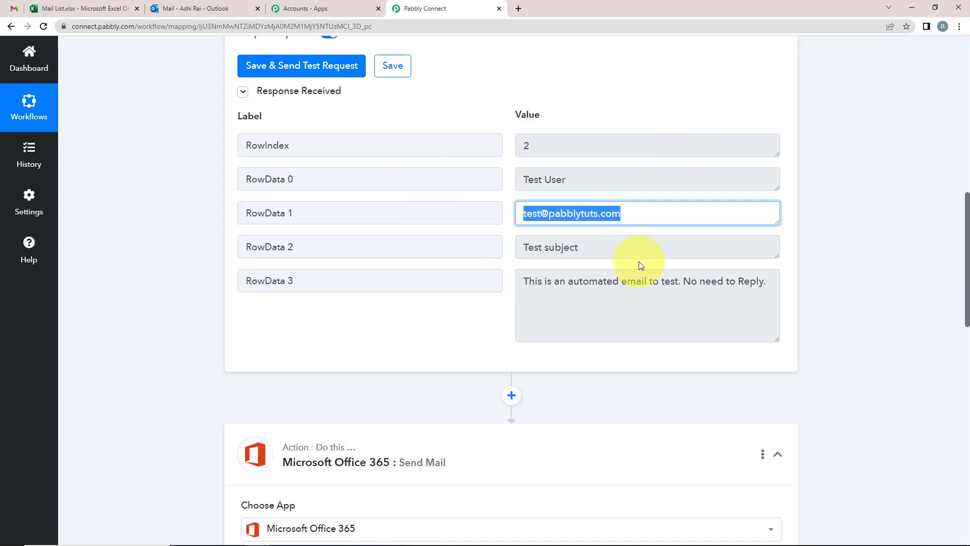
triple_click(638, 248)
- Bring up the previous-step data picker for the Send Mail Subject field
scroll(171, 423, down, 5)
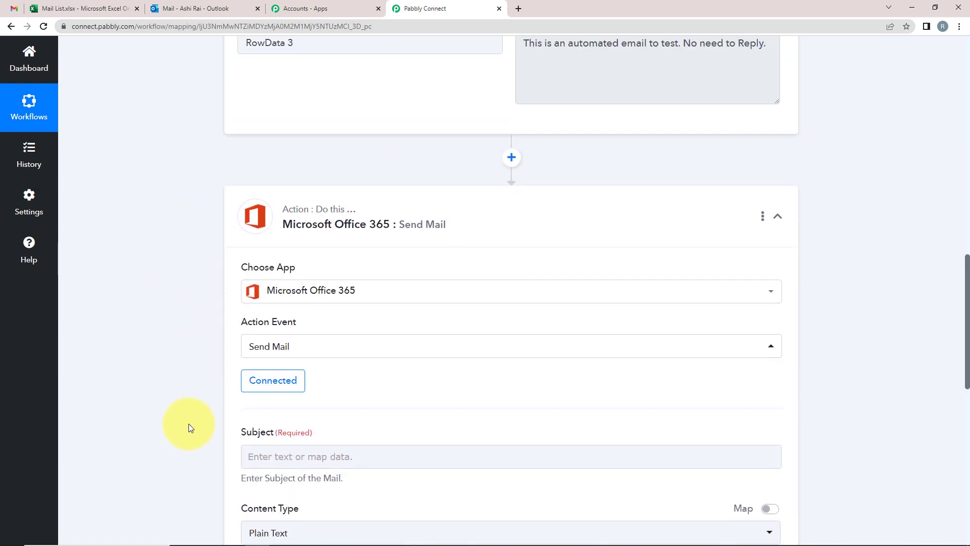
scroll(189, 423, down, 2)
click(276, 334)
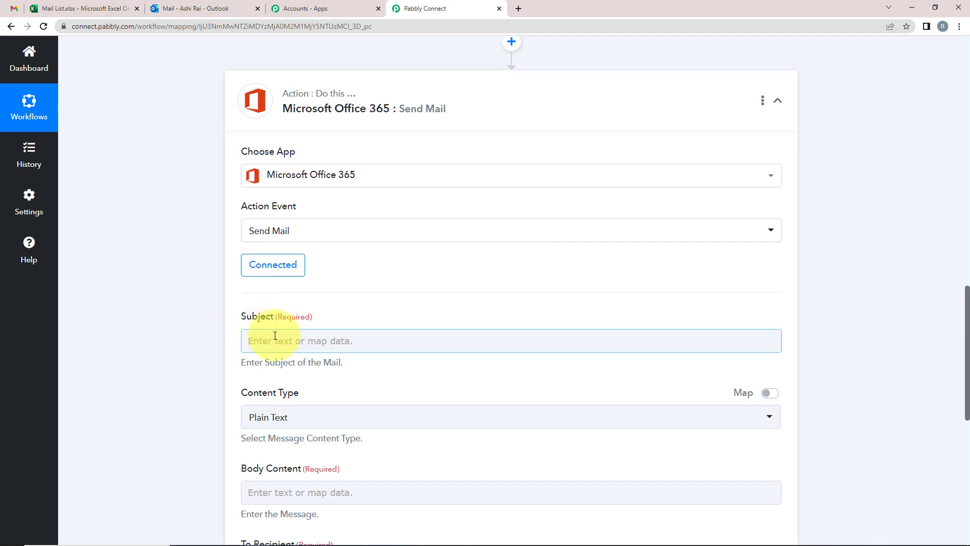
scroll(165, 310, down, 2)
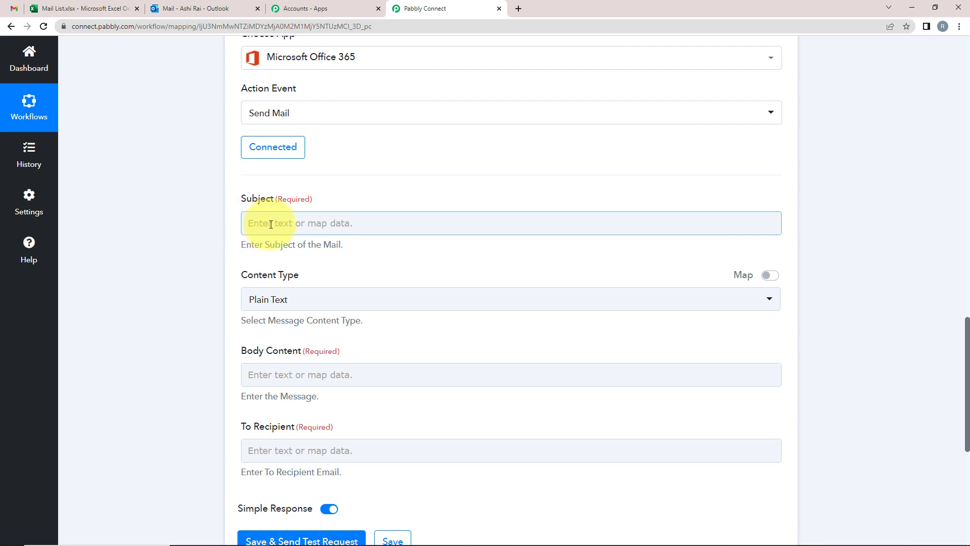
click(271, 224)
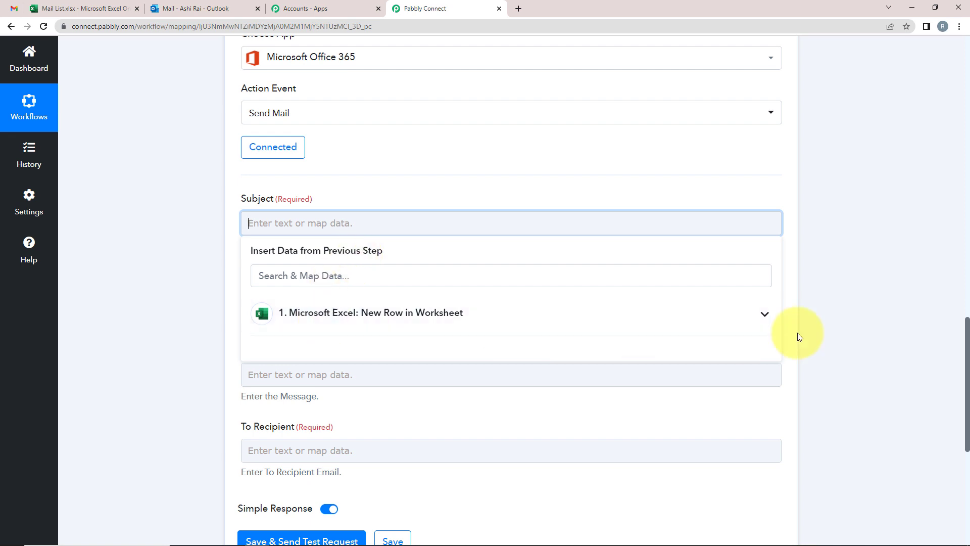
- Map RowData 2 ('Test subject') into Subject and keep Content Type as Plain Text
click(765, 314)
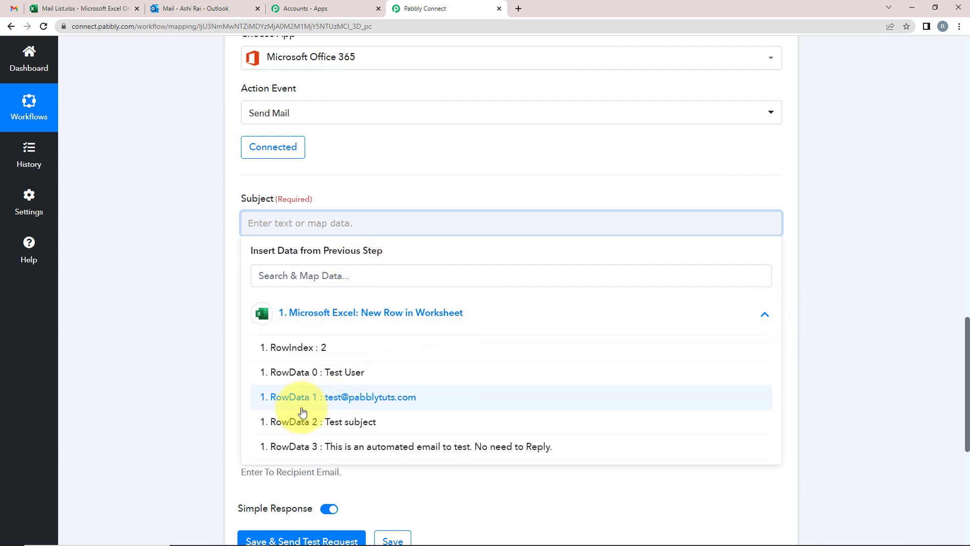
click(347, 425)
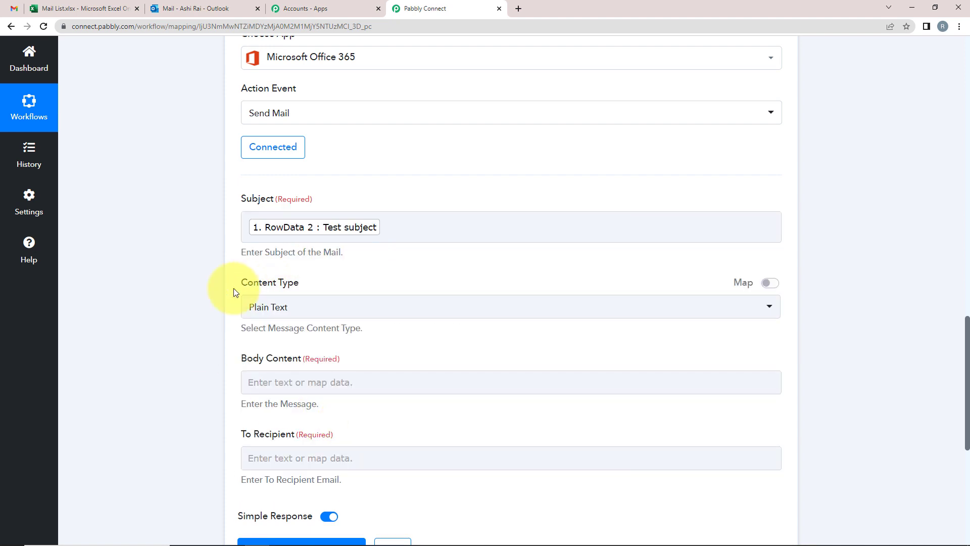
click(263, 311)
click(262, 359)
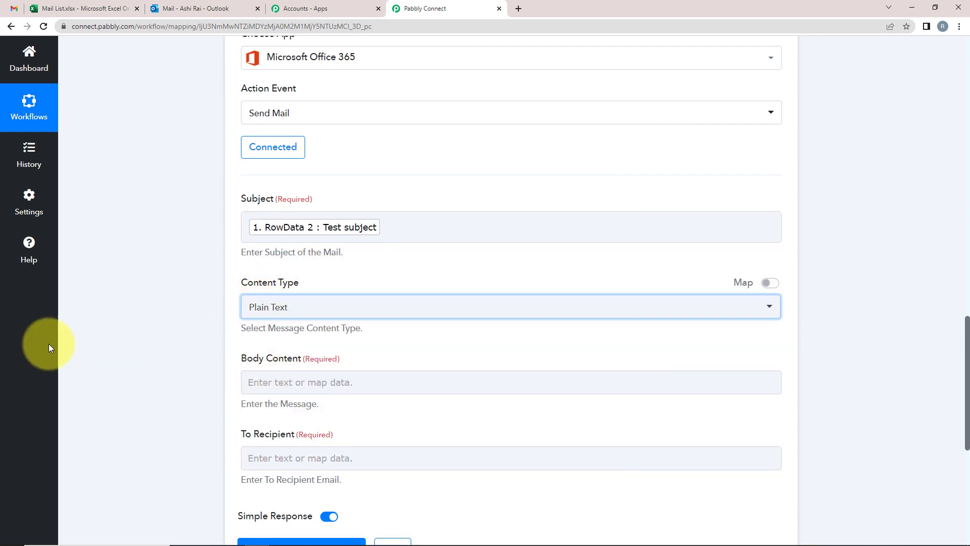
scroll(238, 325, down, 2)
- Insert the Excel row's RowData 3 message into Body Content
click(277, 258)
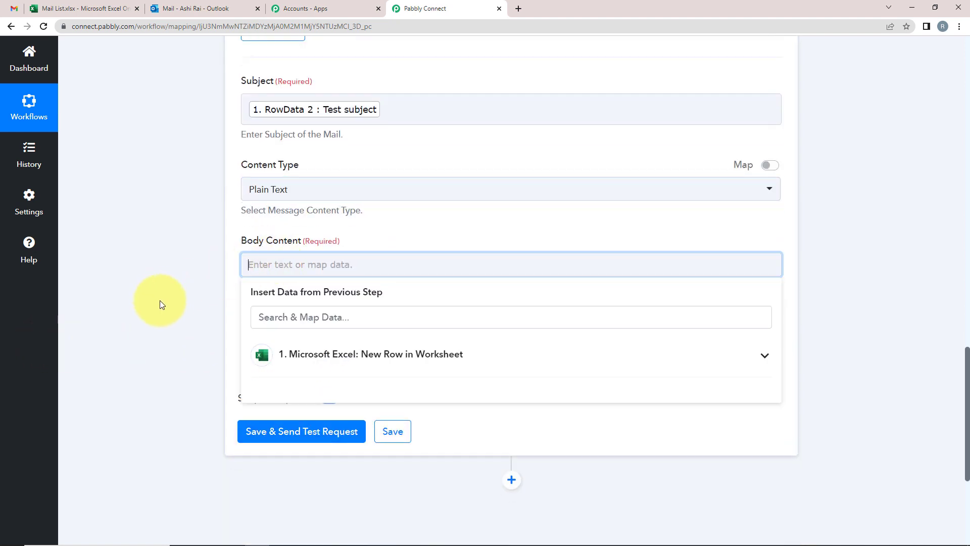
click(375, 357)
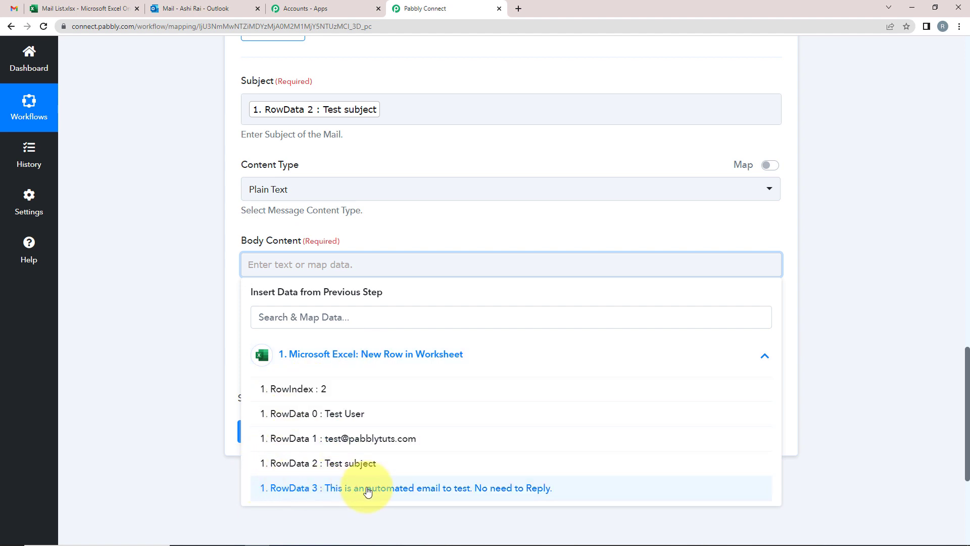
click(425, 491)
scroll(105, 309, down, 2)
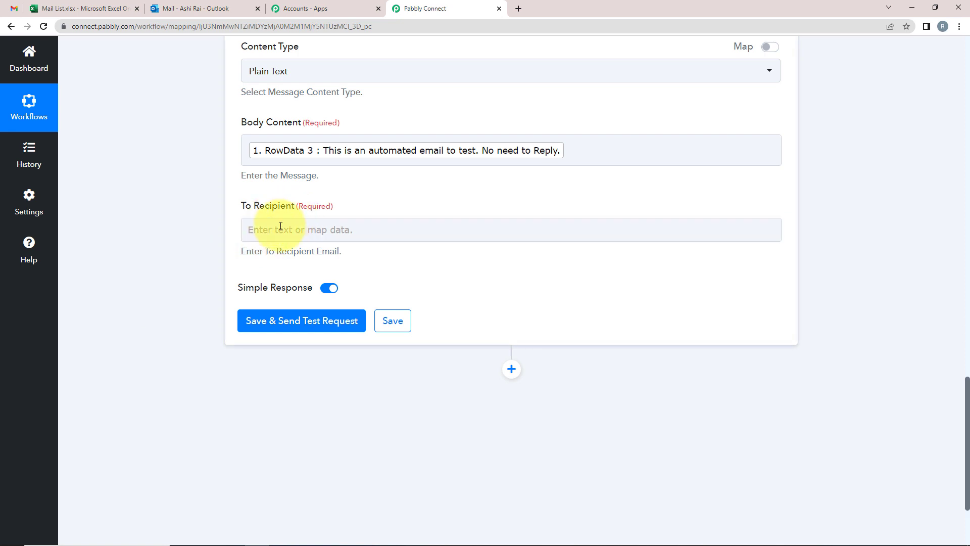
- Map the RowData 1 email into To Recipient and close the data picker
click(313, 229)
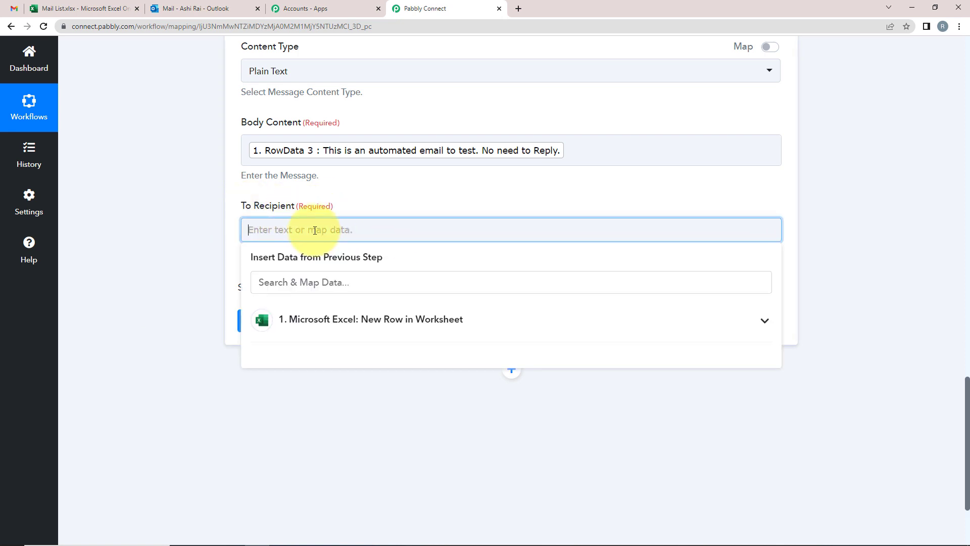
click(337, 320)
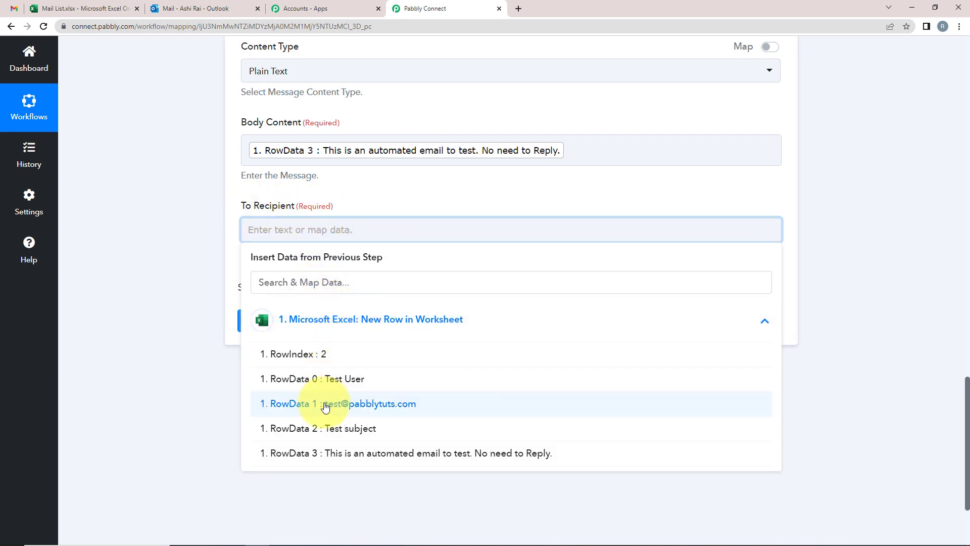
click(351, 404)
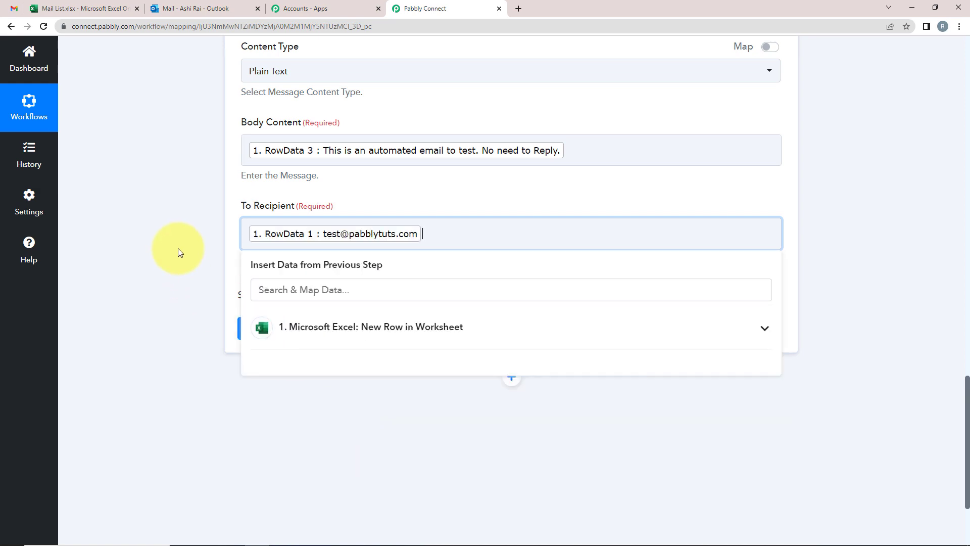
click(156, 244)
scroll(156, 244, up, 4)
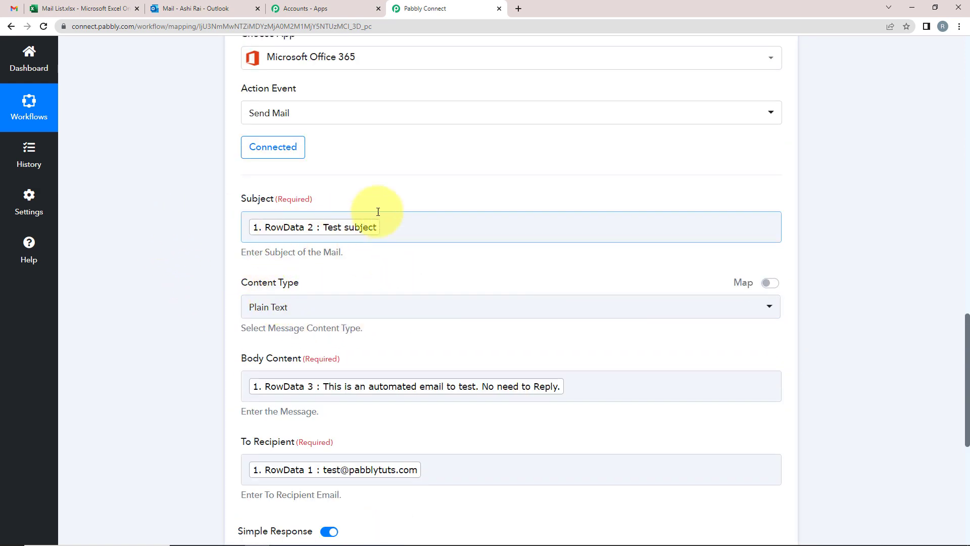
scroll(227, 278, down, 2)
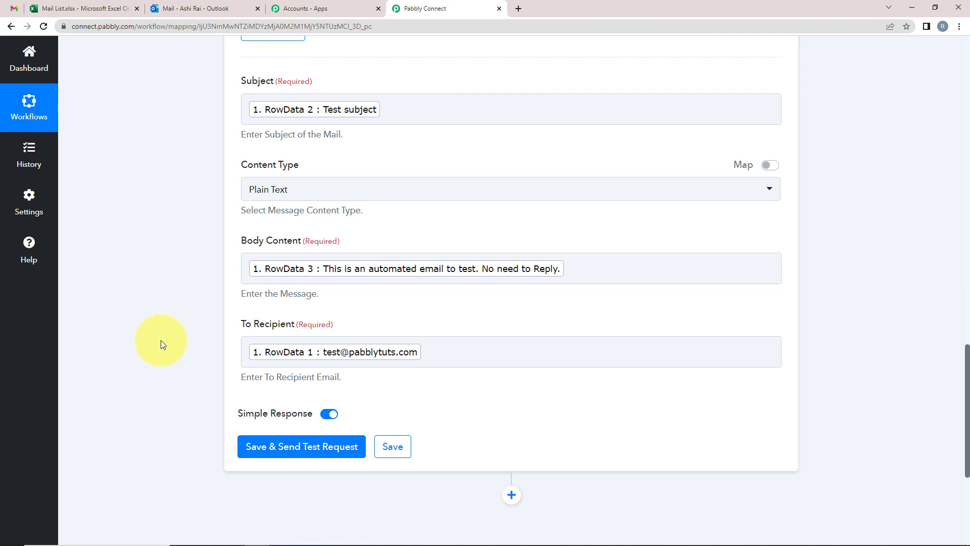
scroll(161, 341, up, 2)
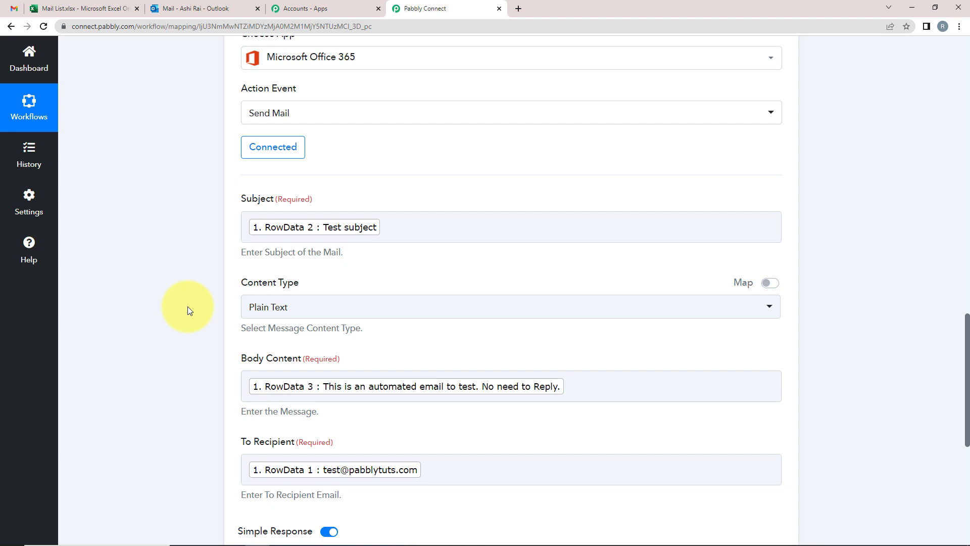
scroll(168, 318, down, 1)
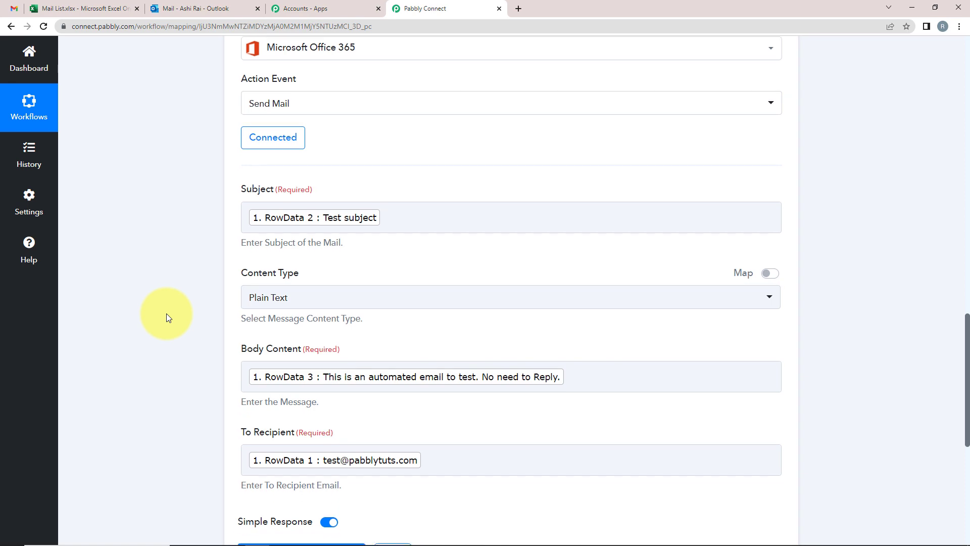
scroll(166, 313, down, 2)
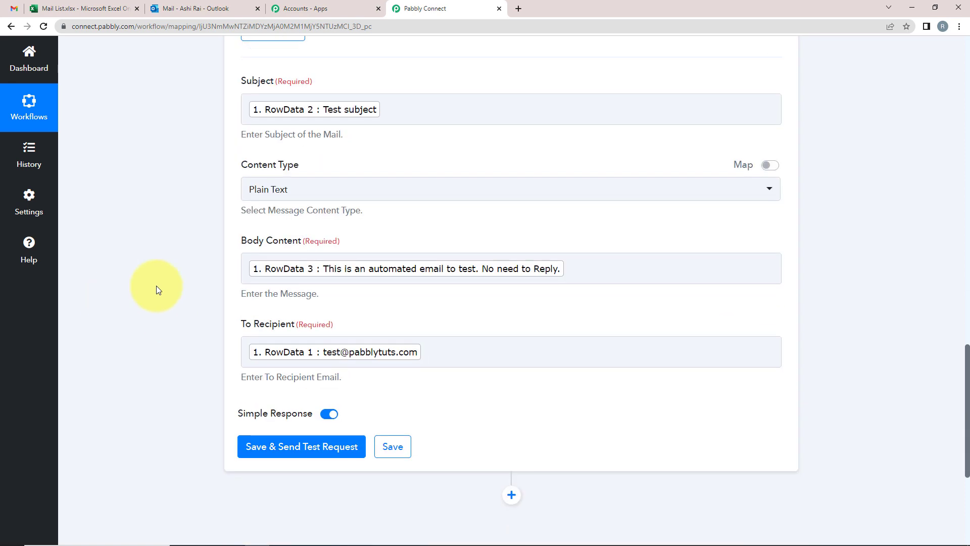
- Save the Send Mail action and send a test request, confirming HTTP status 202
click(304, 450)
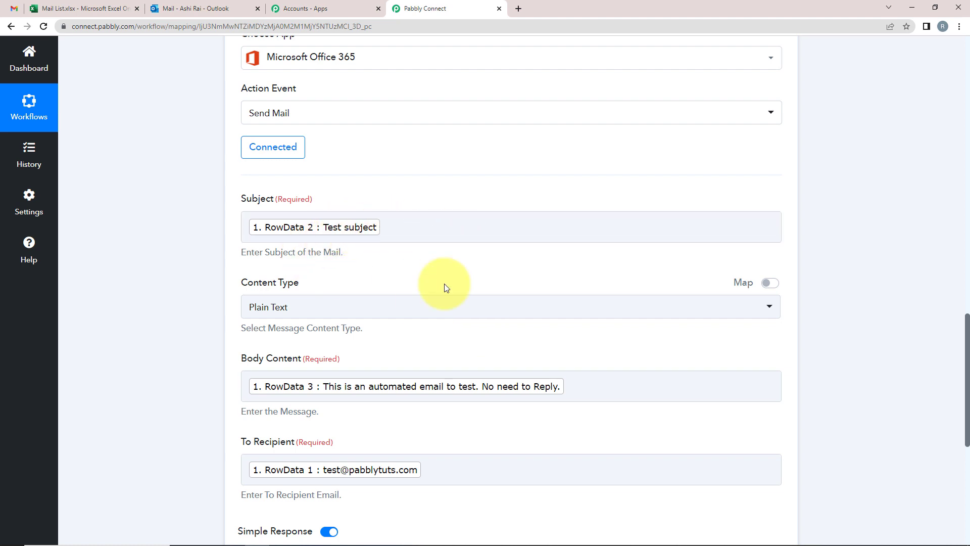
scroll(144, 346, down, 3)
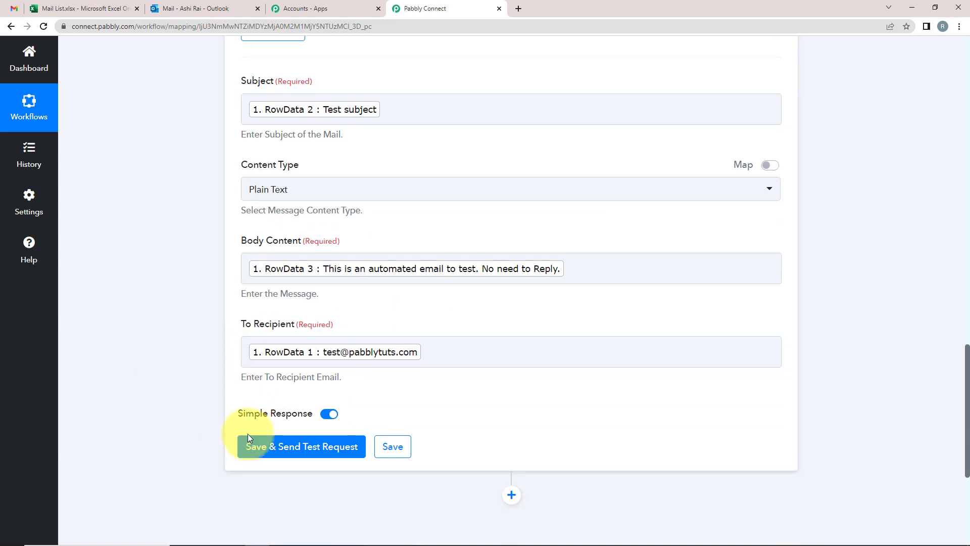
click(264, 441)
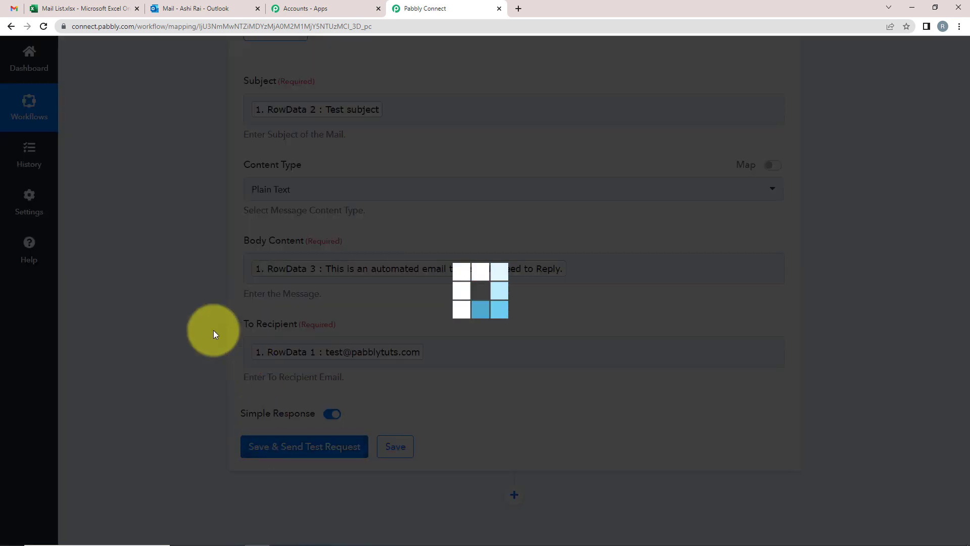
scroll(209, 331, down, 5)
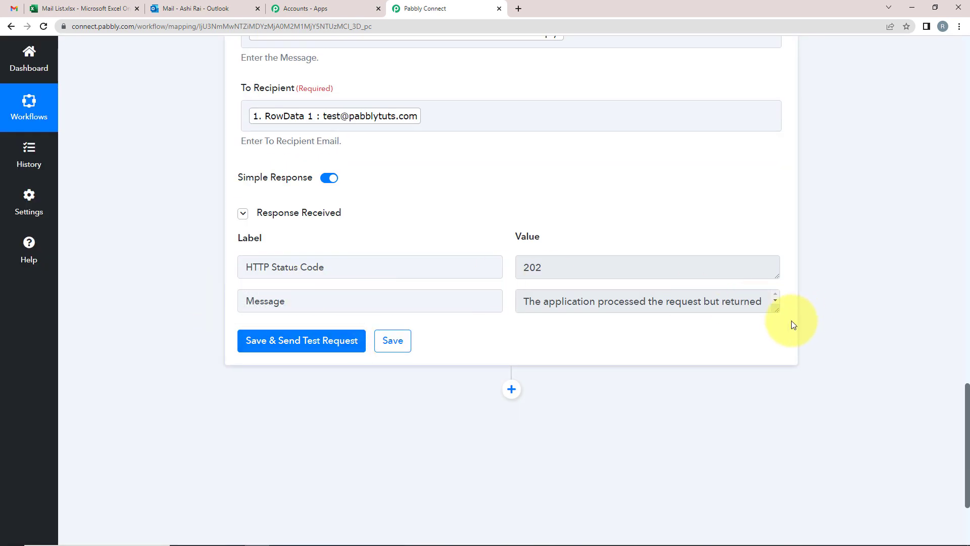
scroll(216, 237, up, 2)
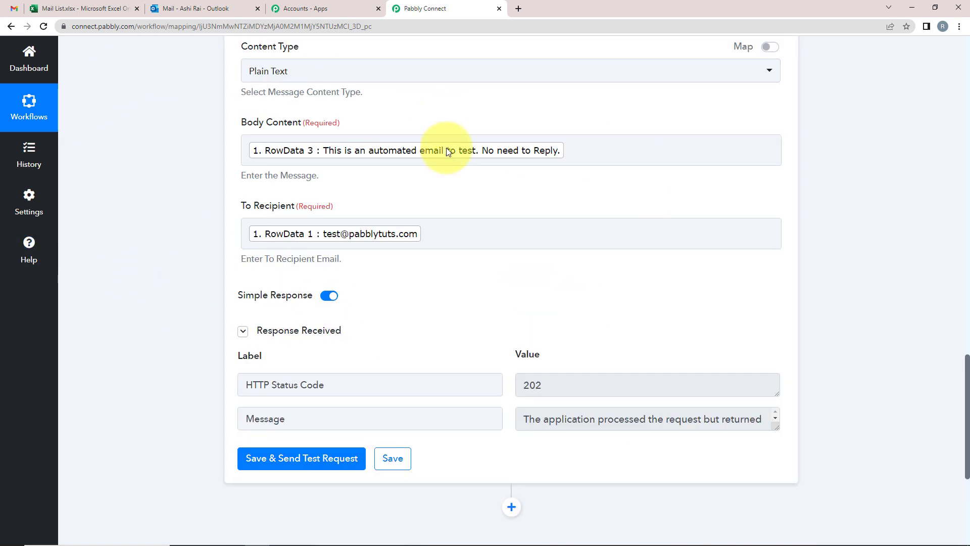
- Open the 'Test subject' email in the Gmail inbox to verify delivery
mouse_move(13, 8)
click(6, 13)
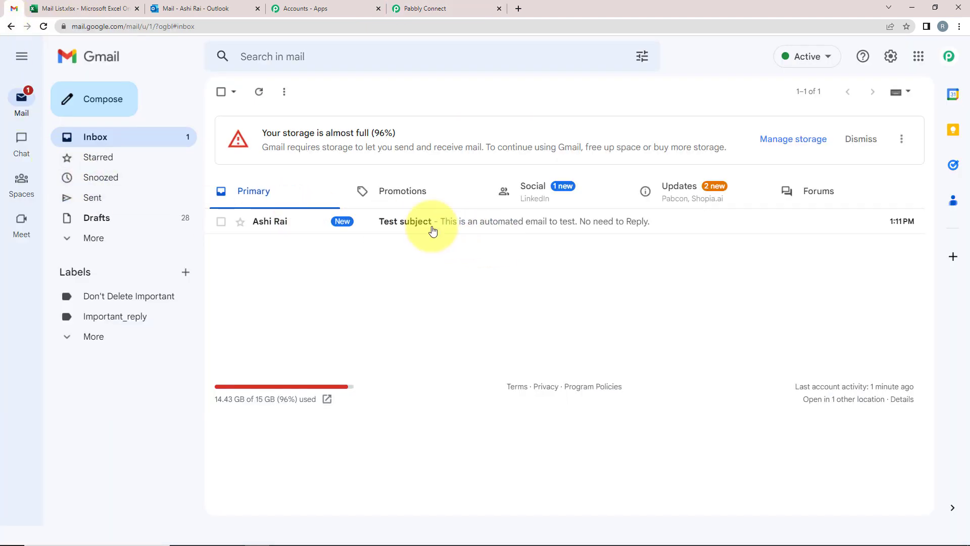
click(413, 223)
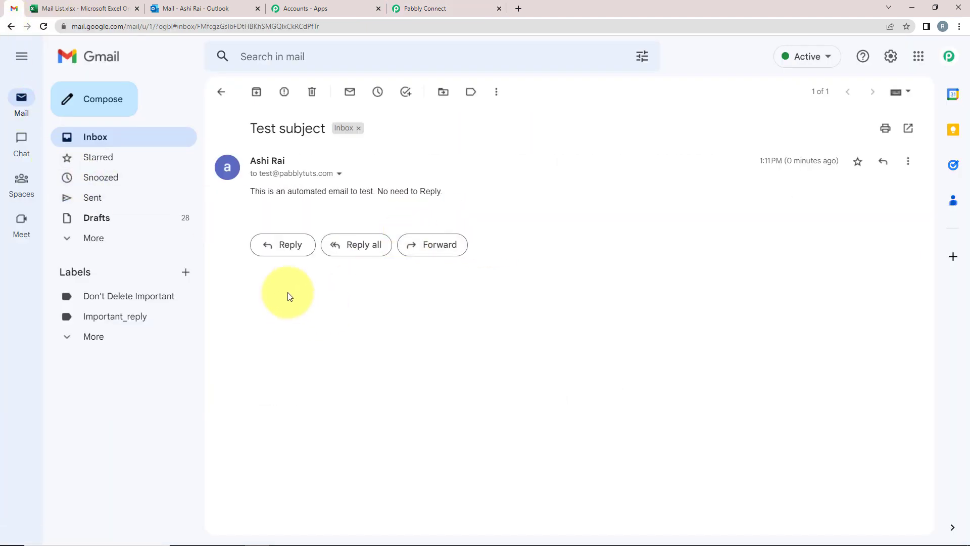
drag(256, 129, 331, 128)
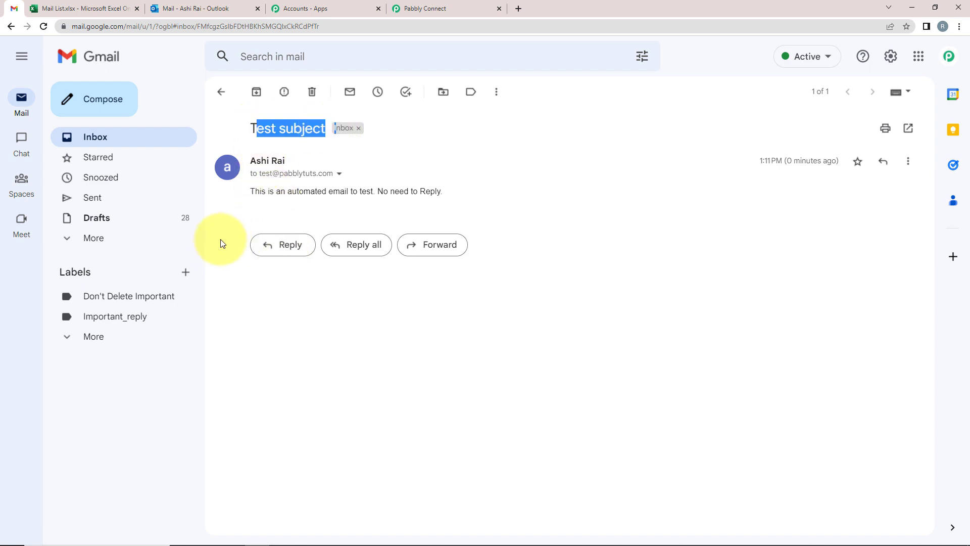
click(265, 205)
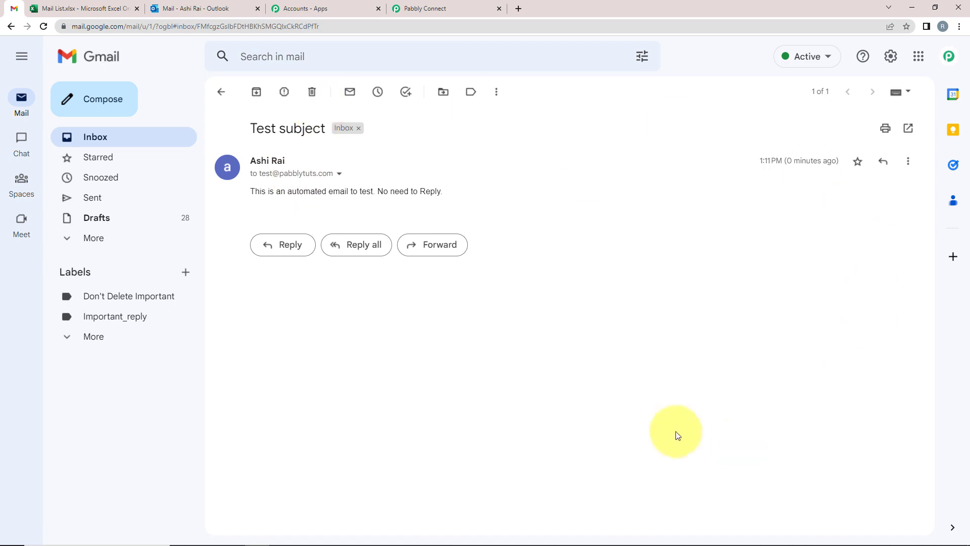
scroll(266, 260, up, 10)
- Collapse the Excel New Row in Worksheet trigger card at the top of the workflow
scroll(516, 462, up, 10)
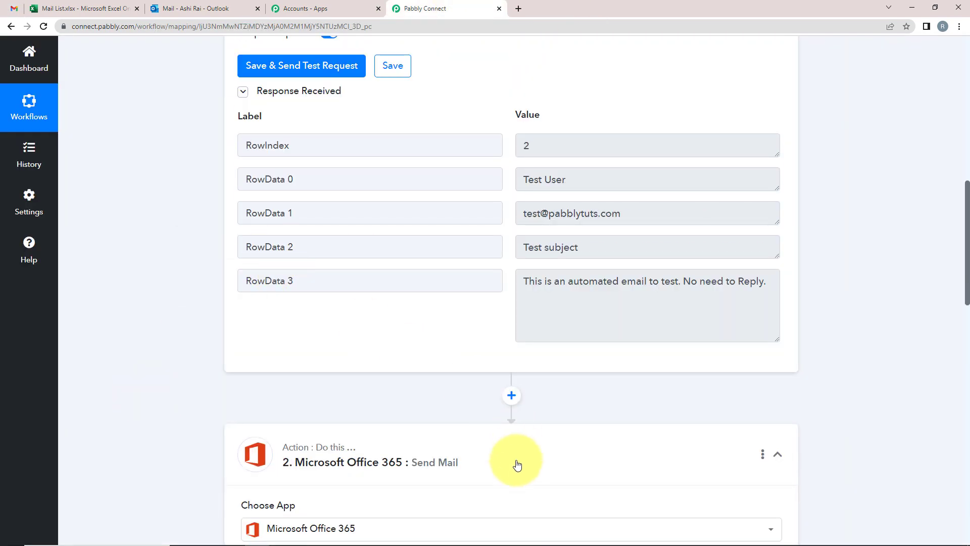
scroll(92, 280, up, 15)
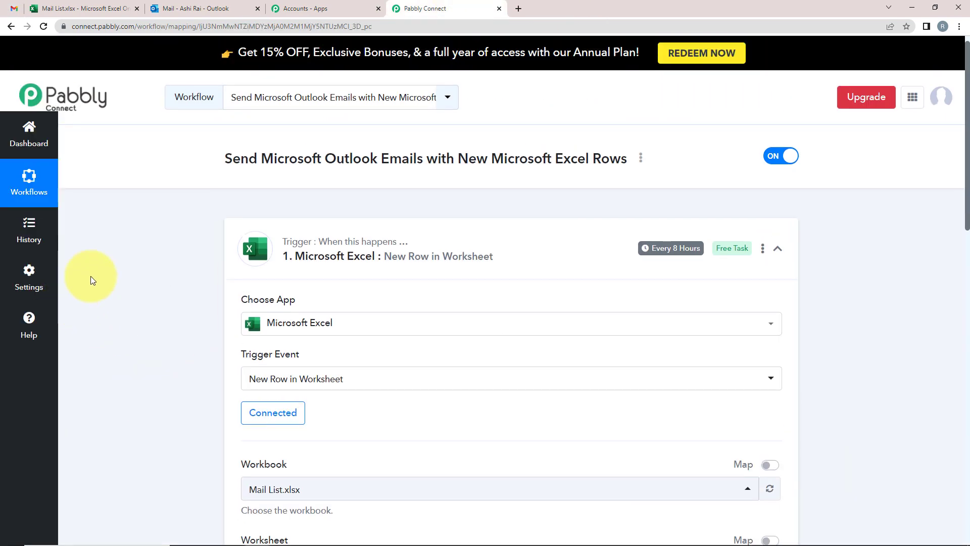
click(329, 268)
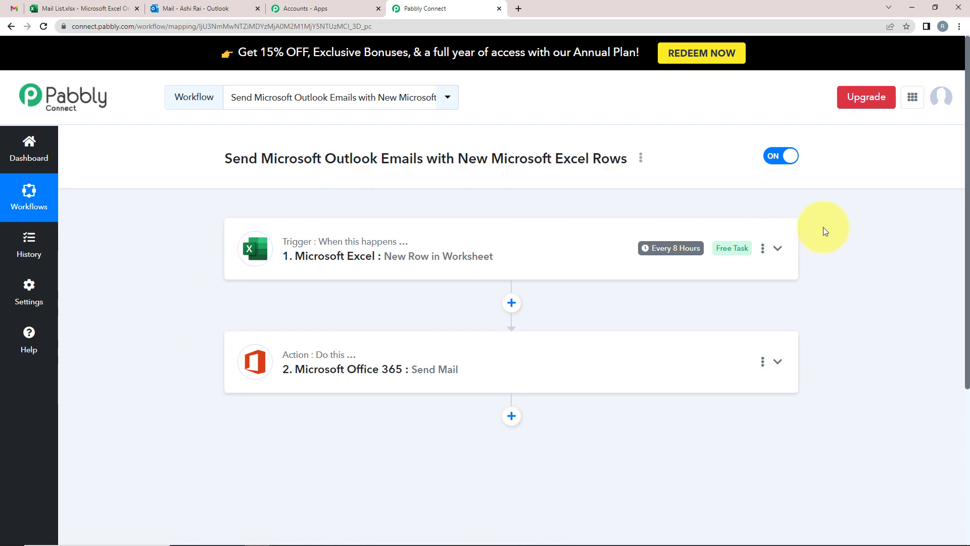